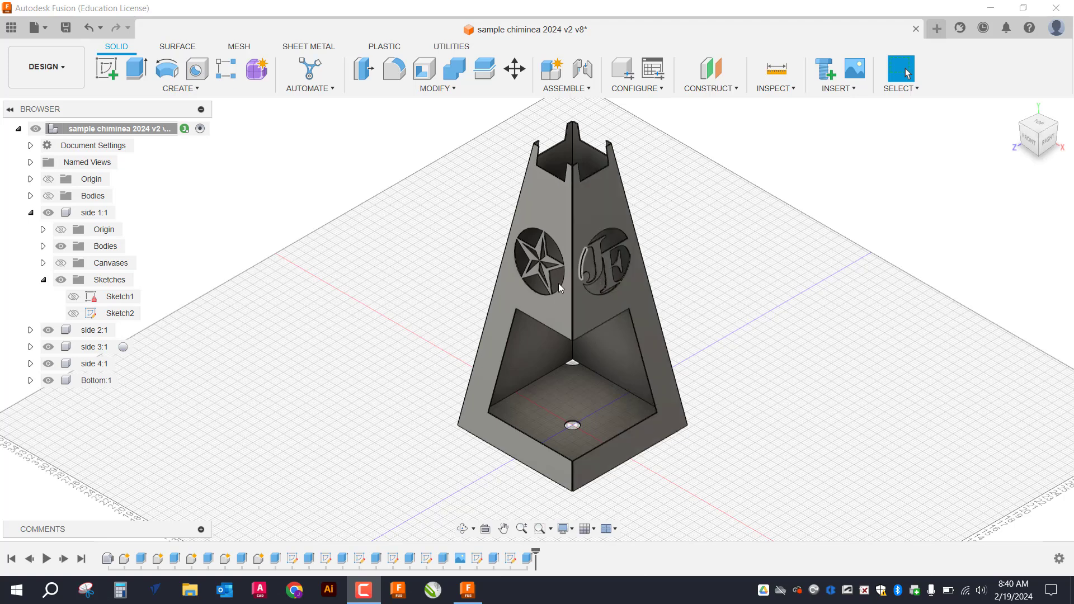
- Orbit and zoom to inspect the star and JF emblems, then return to the Home view
scroll(593, 266, up, 4)
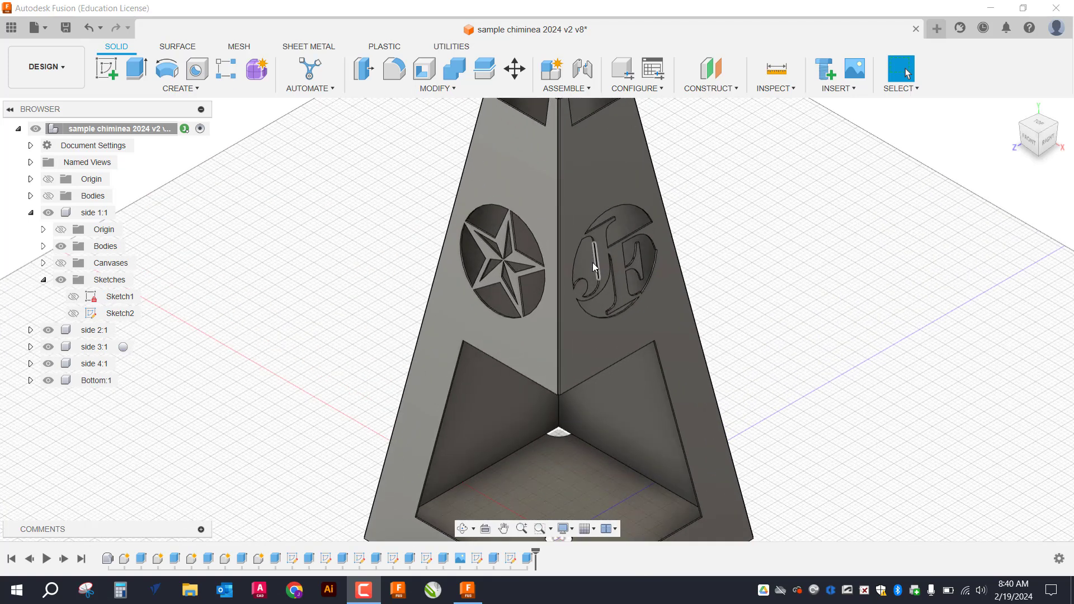
scroll(592, 263, up, 4)
scroll(597, 258, down, 8)
scroll(597, 257, down, 3)
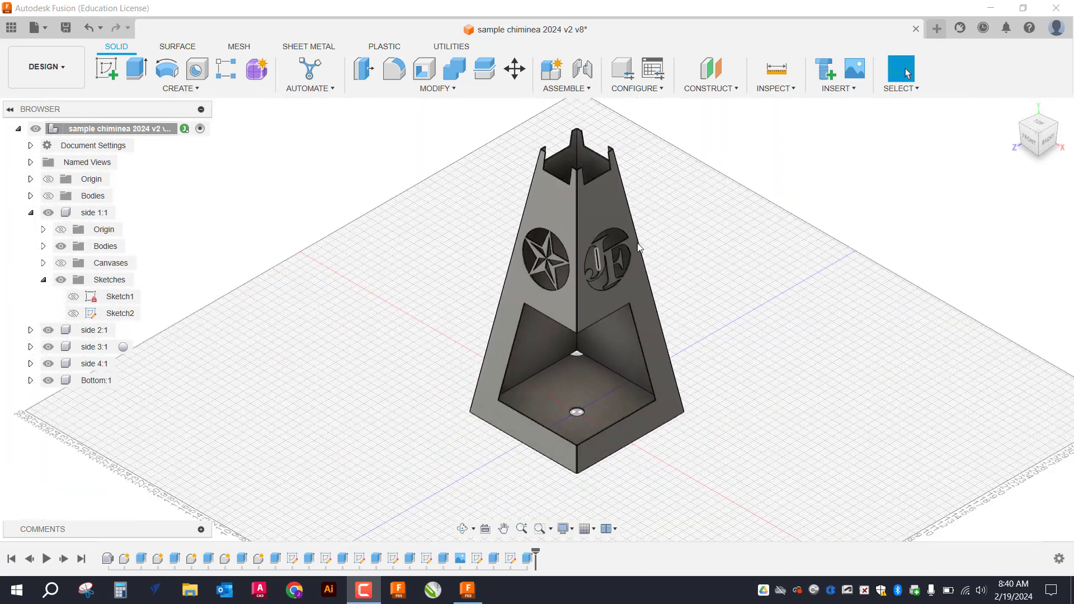
shift+middle_drag(597, 258, 616, 274)
scroll(619, 278, down, 2)
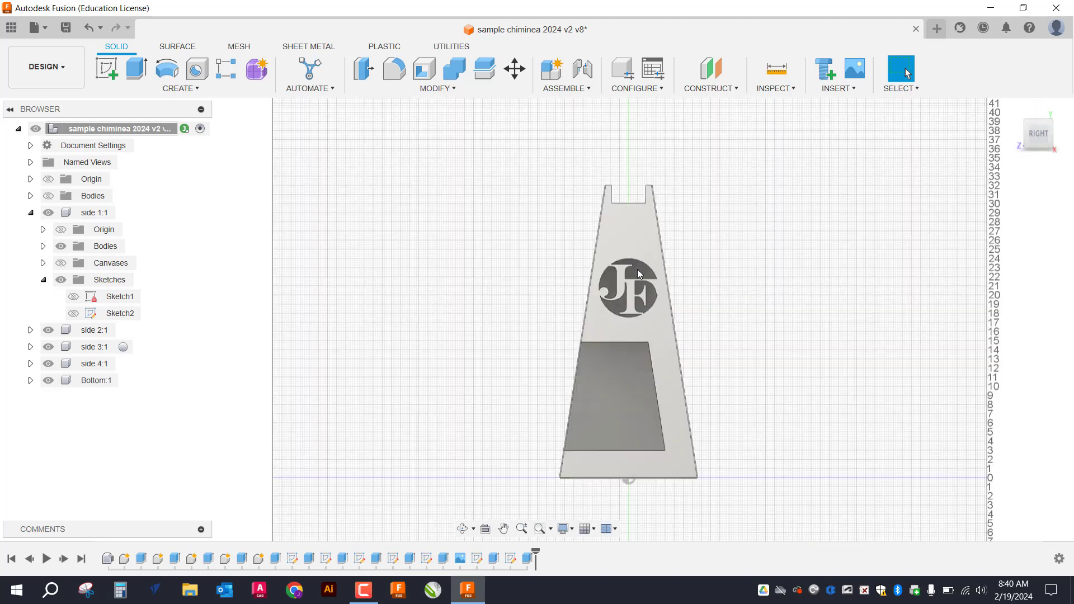
click(1028, 123)
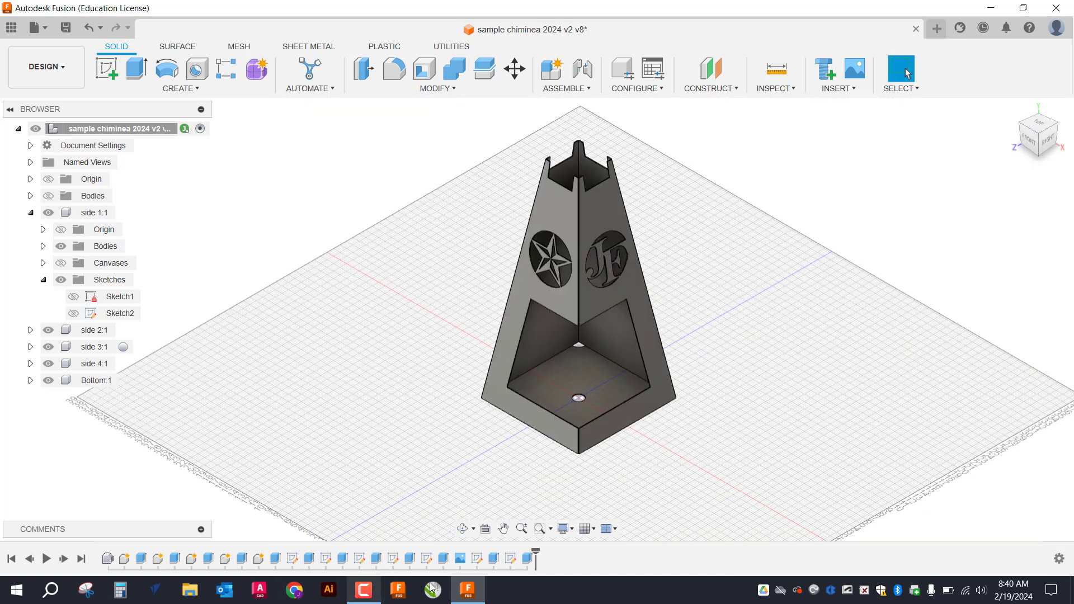
- Delete the JF emblem sketch from the timeline, accepting the warning
right_click(513, 559)
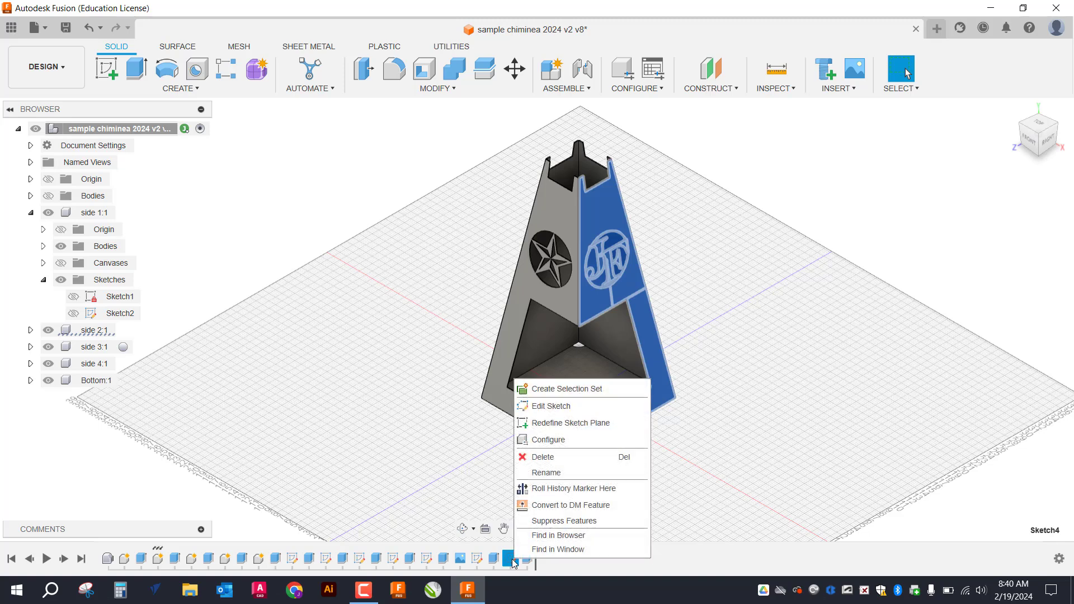
click(544, 457)
click(482, 321)
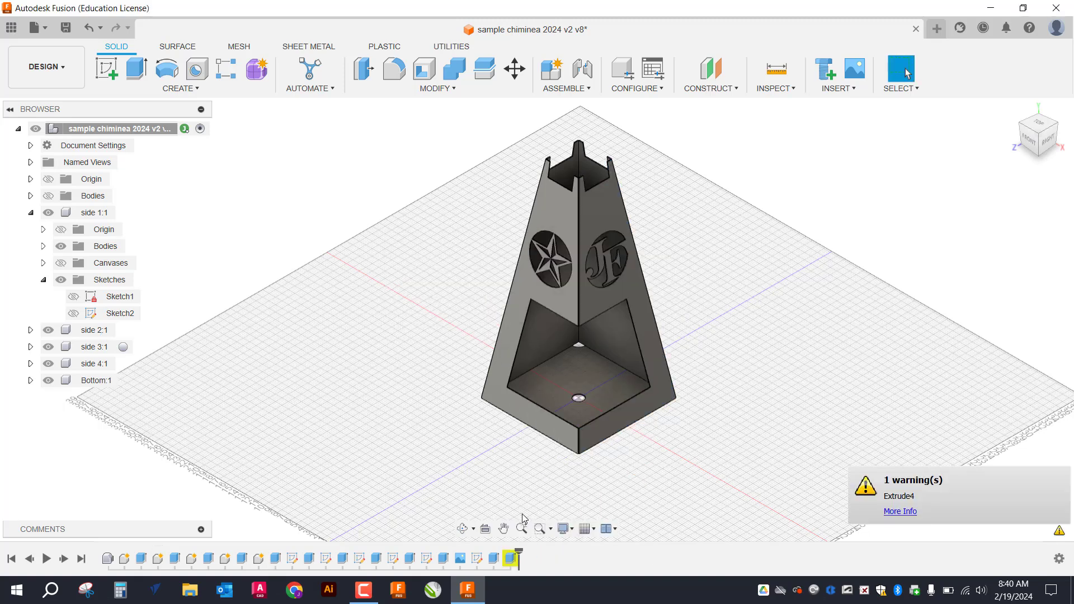
- Delete the Extrude4 JF cut, collapse Sketches and select the plain right face
right_click(507, 560)
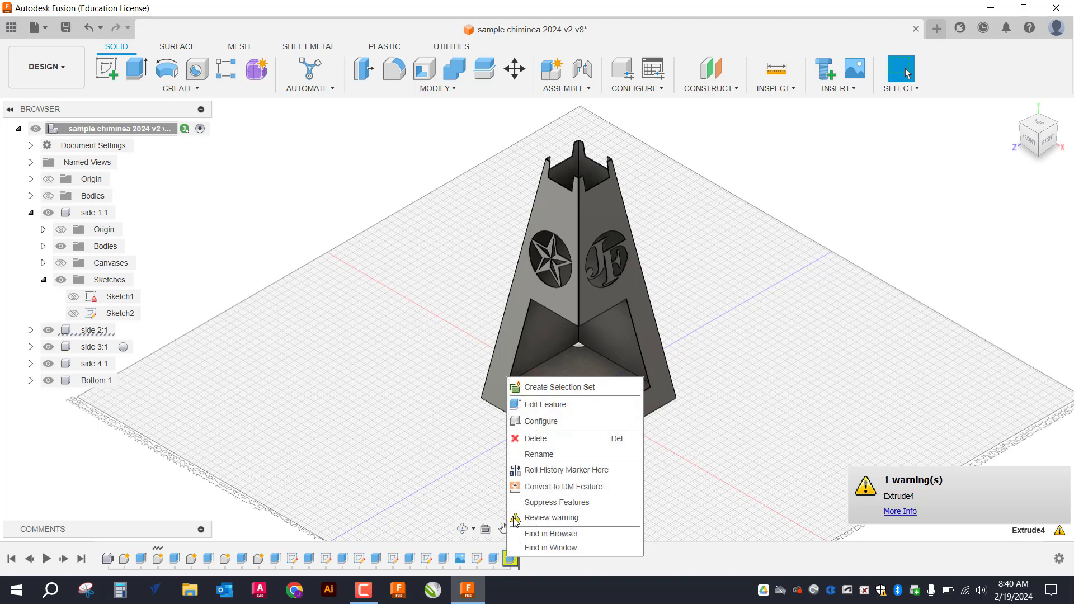
click(537, 439)
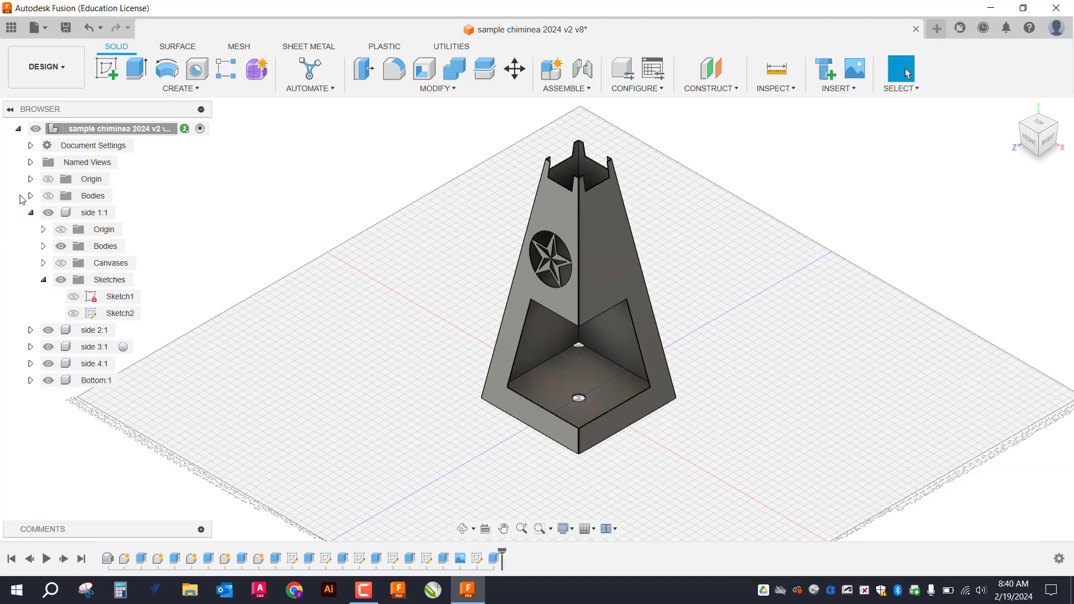
click(43, 279)
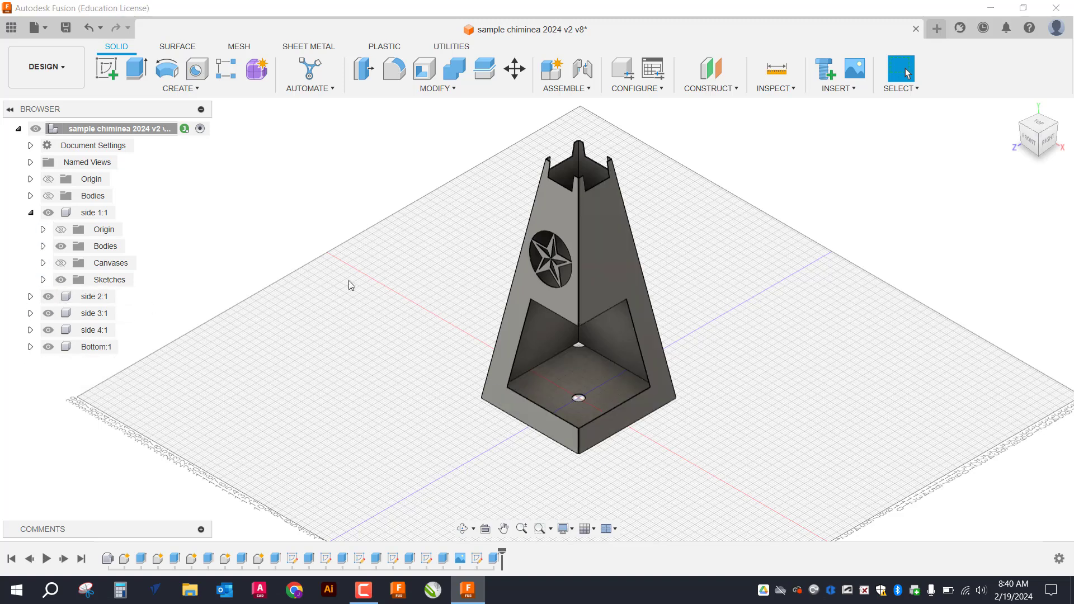
click(603, 271)
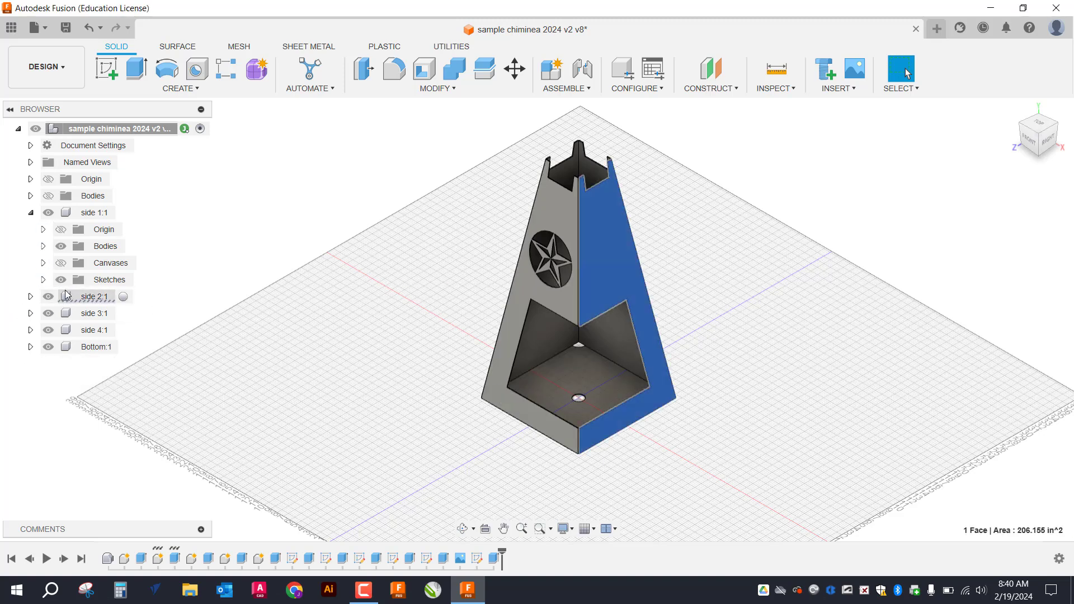
- Activate side 2:1 and start a sketch on the panel's outer right face
click(124, 296)
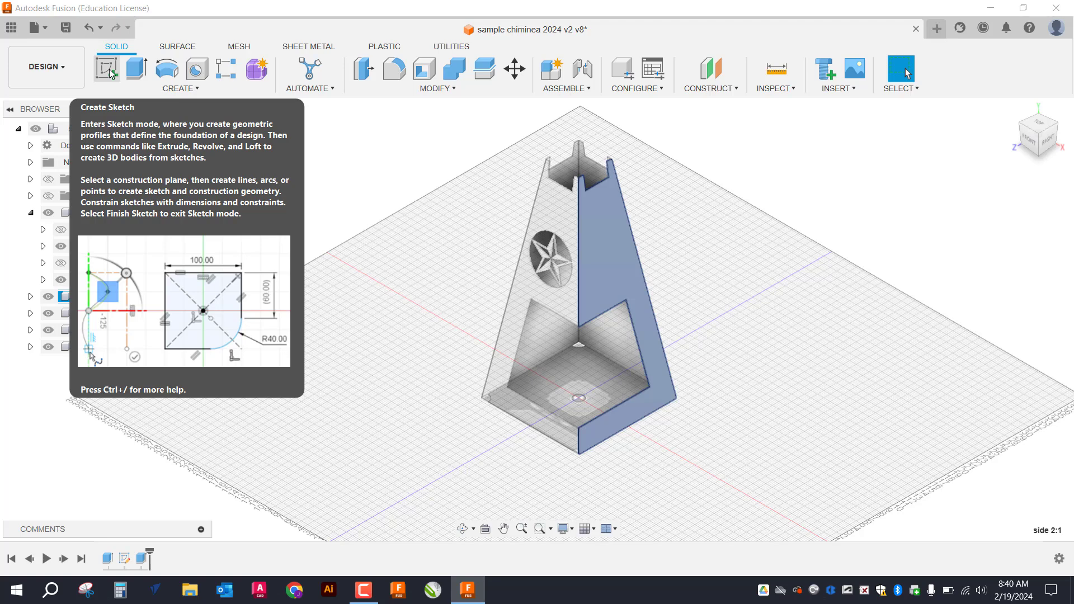
click(109, 69)
click(627, 275)
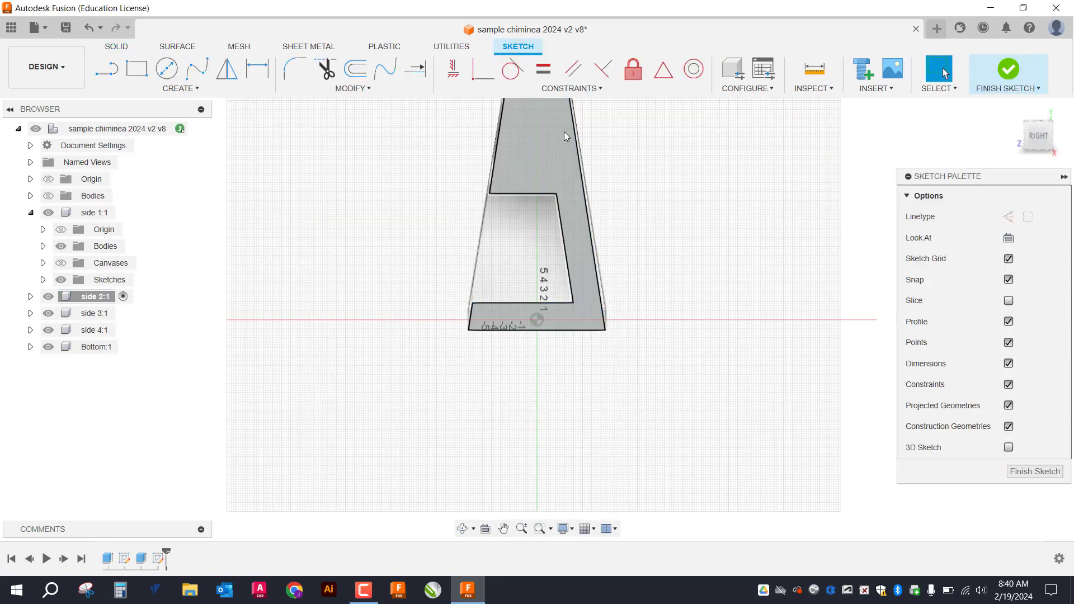
middle_drag(564, 134, 559, 324)
scroll(547, 385, down, 2)
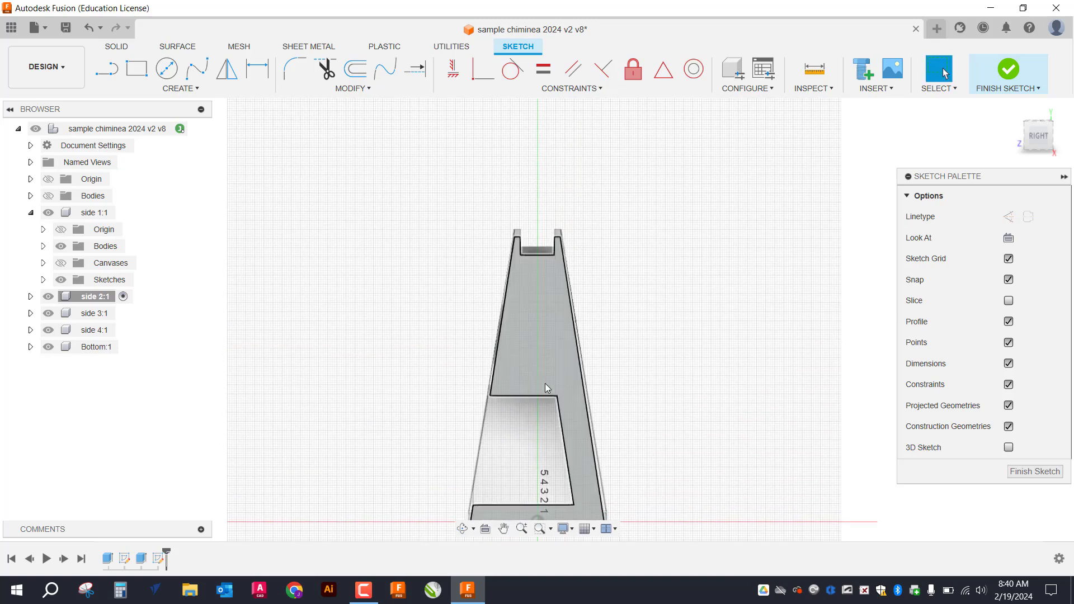
scroll(545, 380, up, 3)
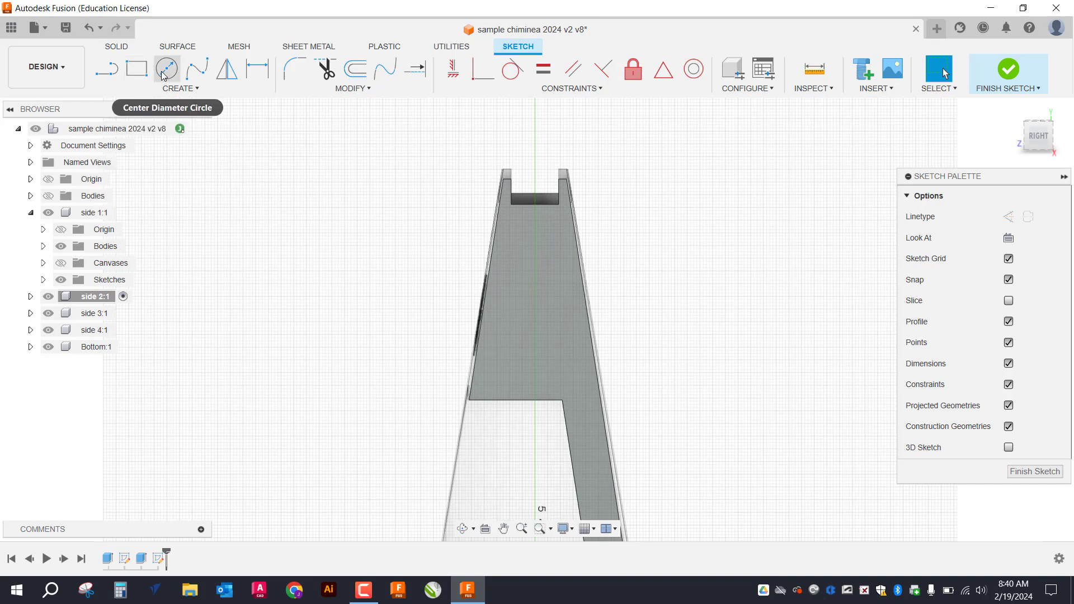
- Draw a line across the panel from its left edge to the slanted right edge
click(108, 74)
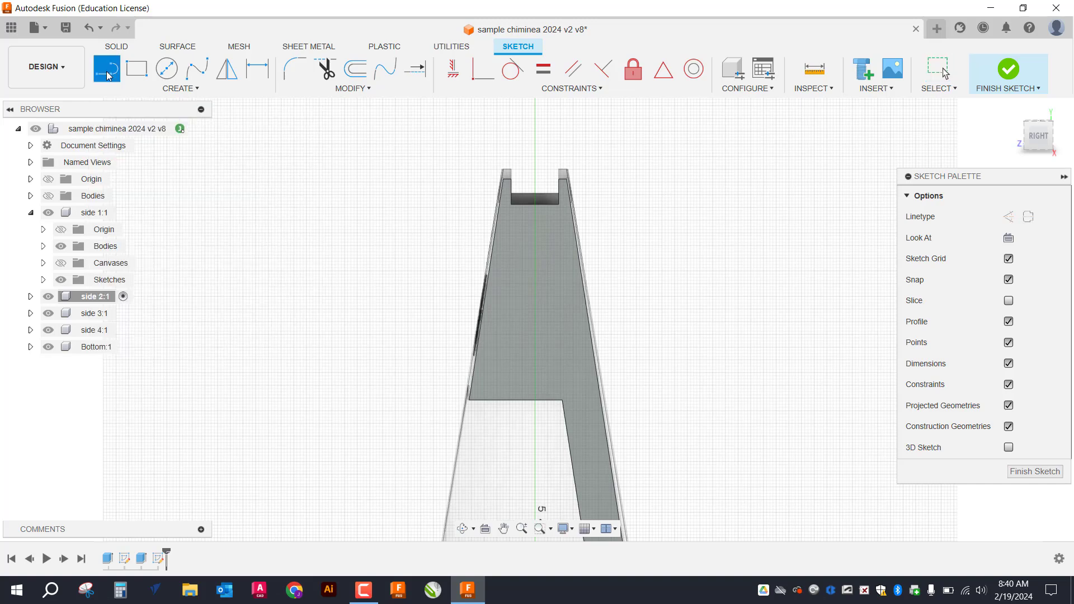
click(470, 400)
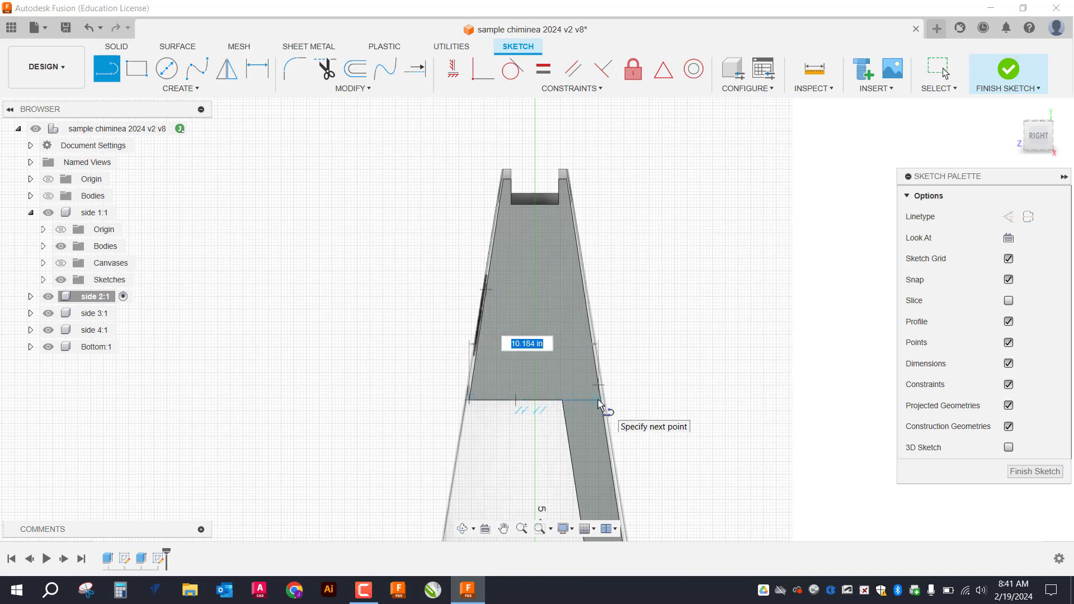
scroll(600, 403, down, 1)
scroll(600, 403, up, 5)
scroll(601, 404, up, 2)
scroll(604, 407, up, 2)
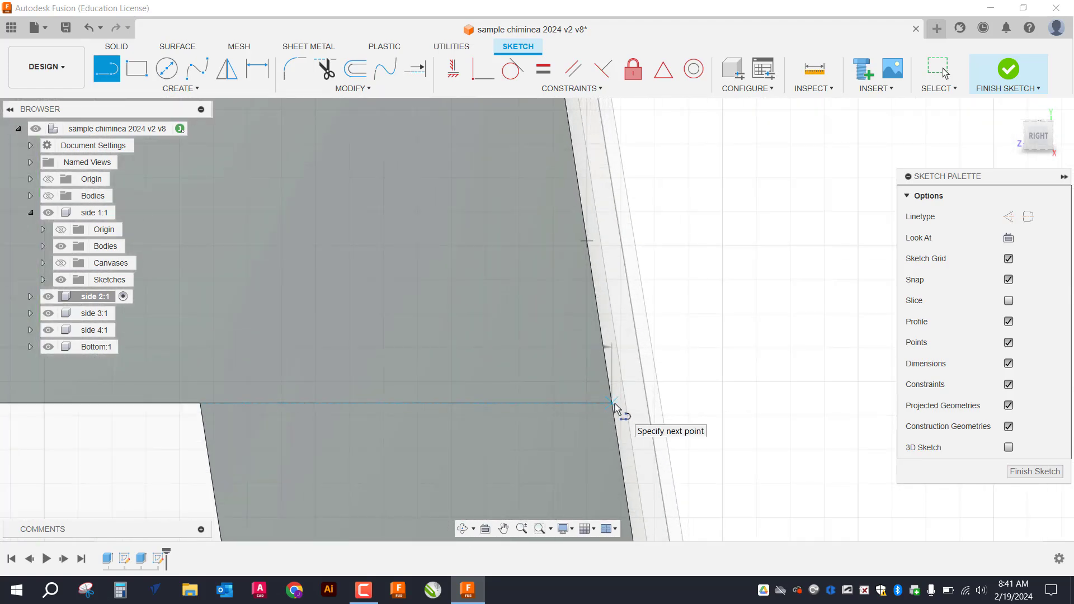
click(610, 403)
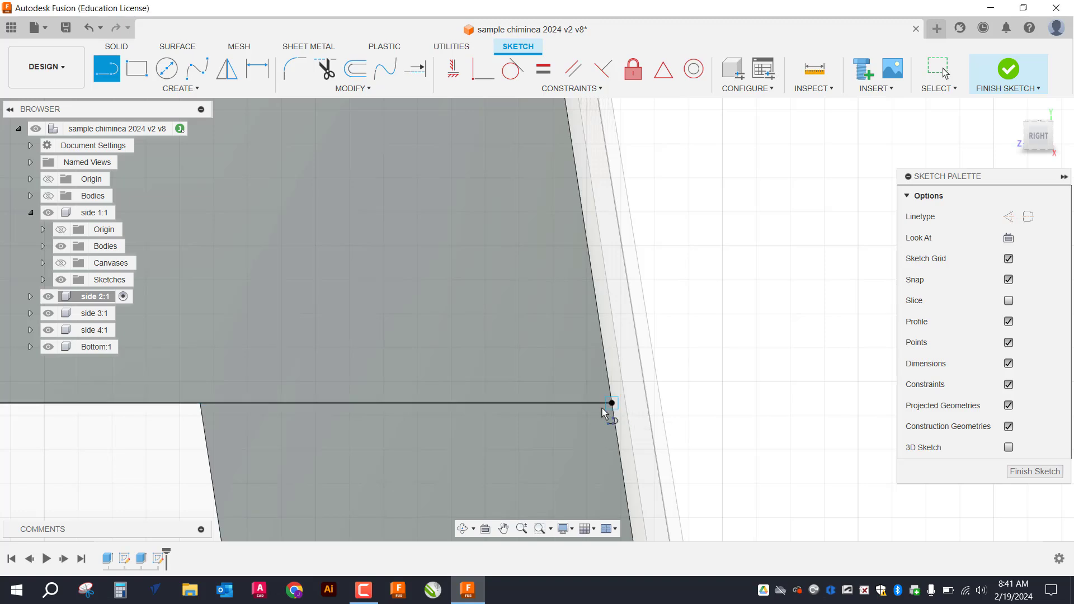
scroll(471, 443, down, 3)
scroll(469, 441, down, 2)
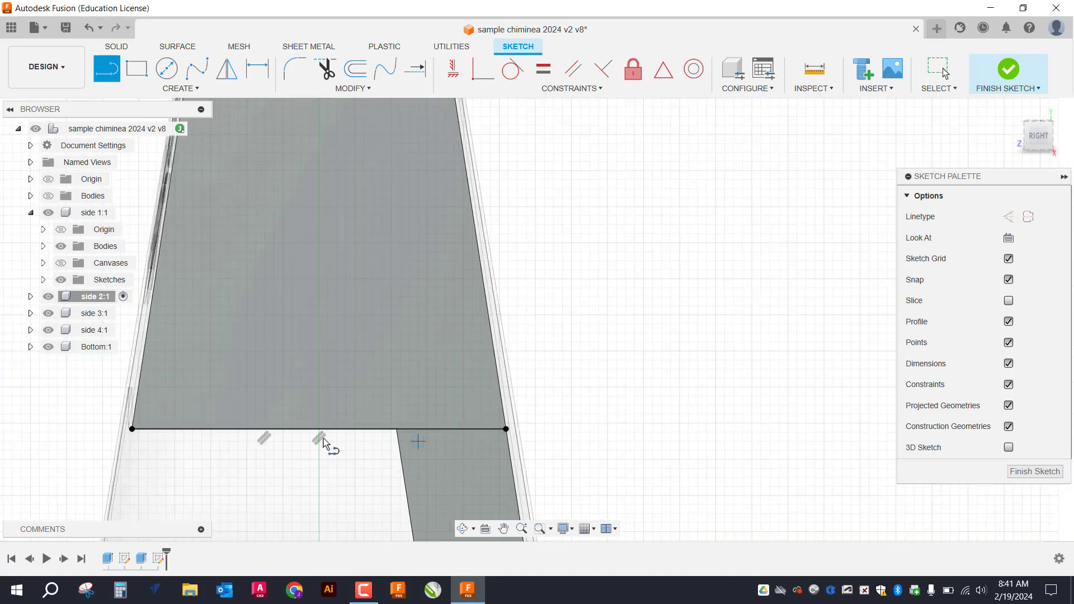
- Draw a 6 in vertical line rising from that line's midpoint
click(319, 429)
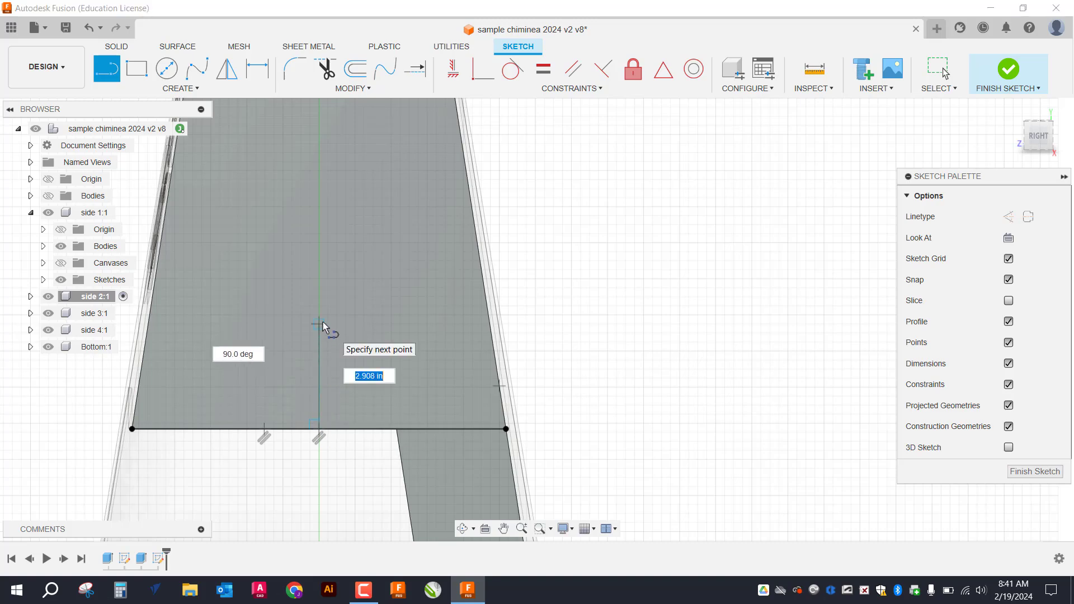
text(6)
key(Return)
key(Escape)
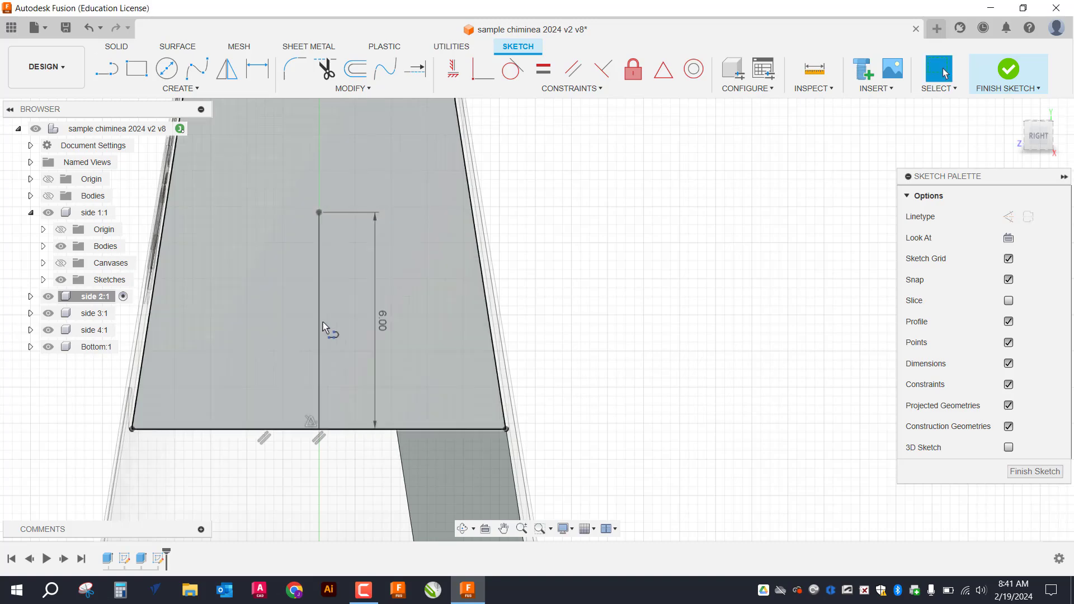
middle_drag(249, 271, 492, 319)
scroll(489, 316, down, 2)
scroll(489, 314, down, 2)
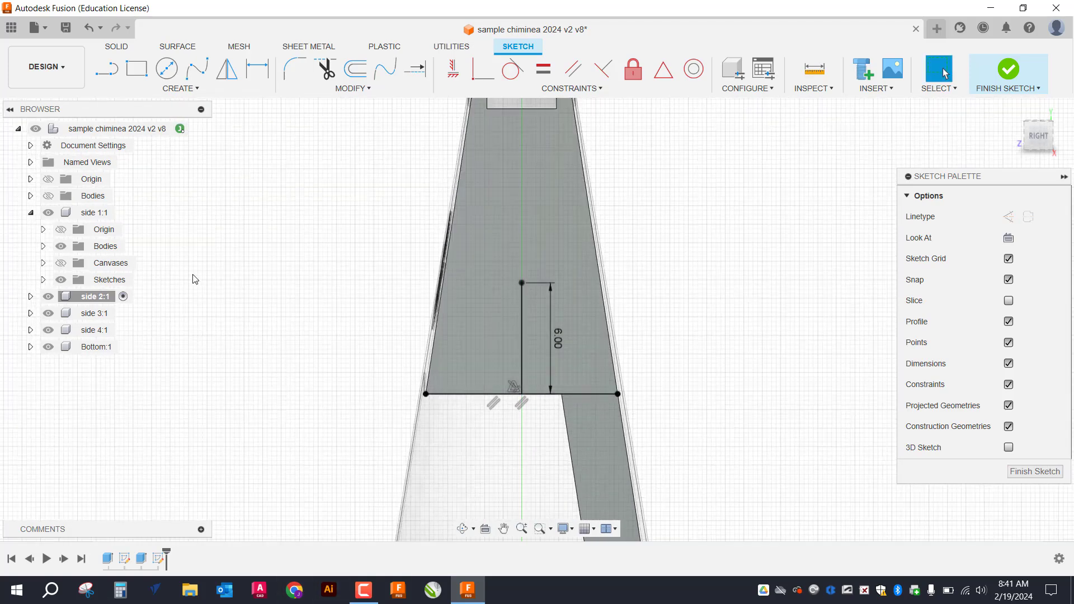
- Draw a 6.5 in diameter circle centred on the vertical line's top endpoint
click(167, 70)
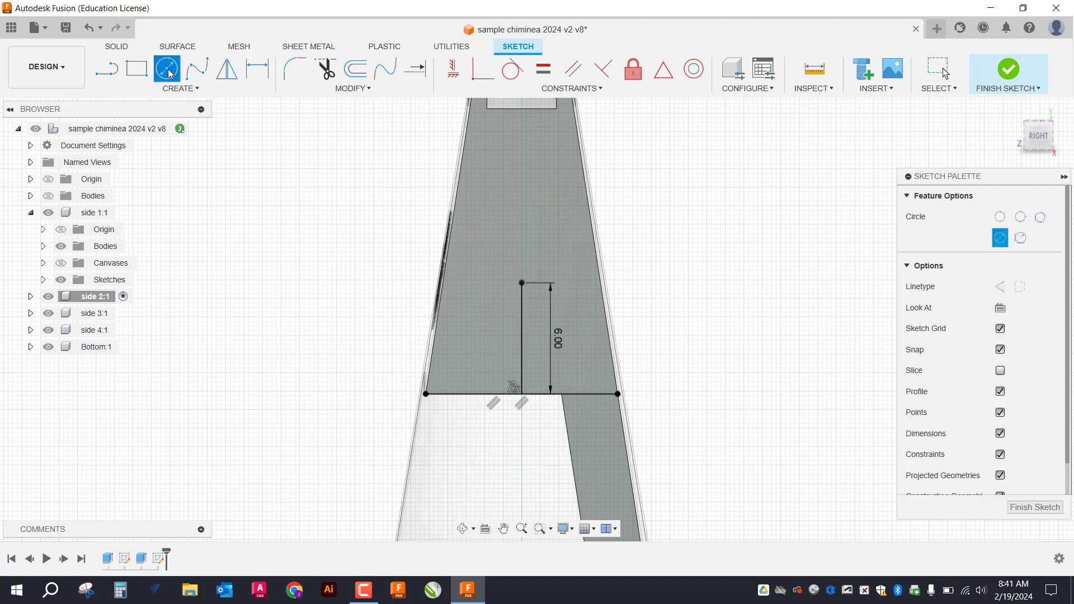
click(521, 282)
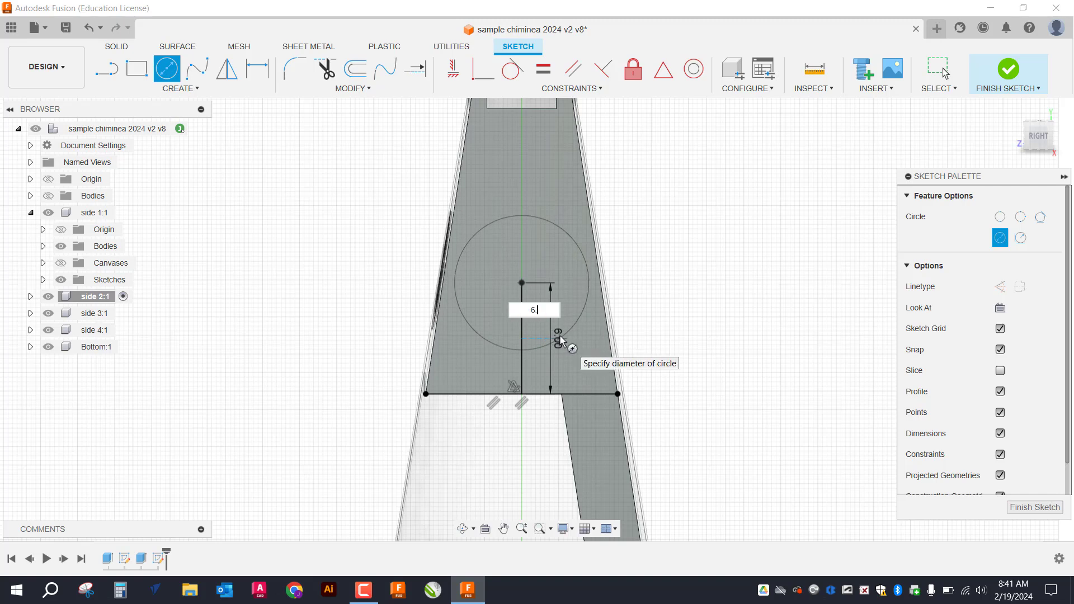
key(Tab)
key(Return)
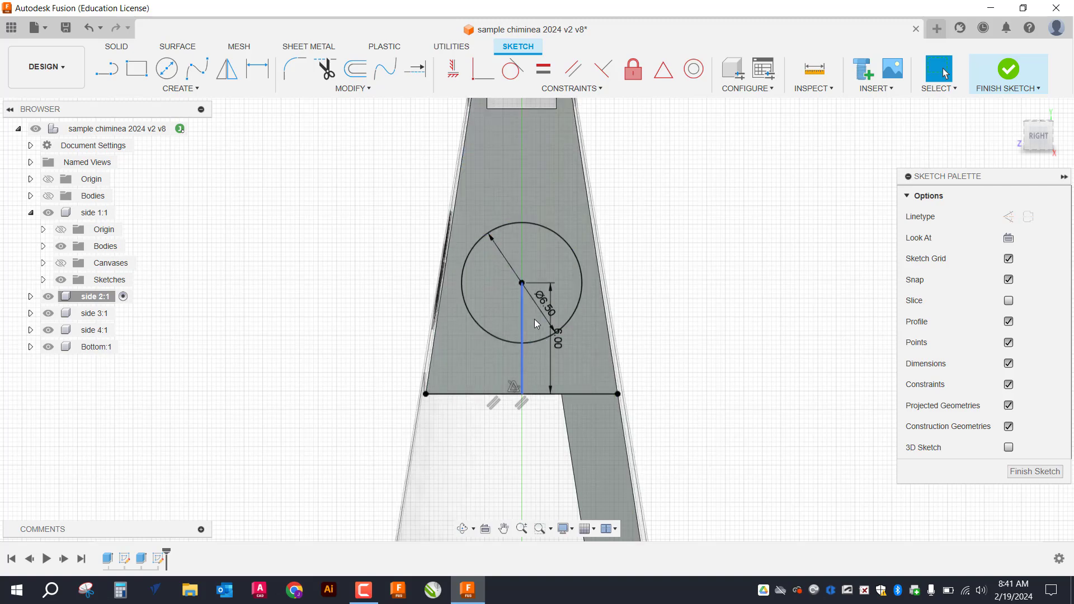
middle_drag(506, 312, 499, 290)
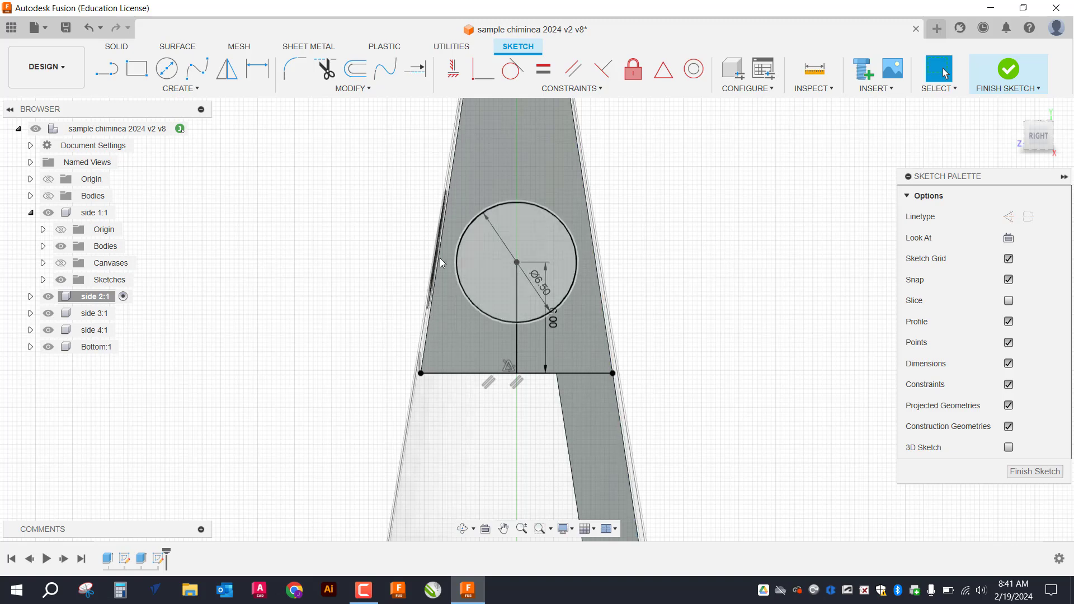
- Place a sketch text box right of the panel and enter 'JF'
click(191, 91)
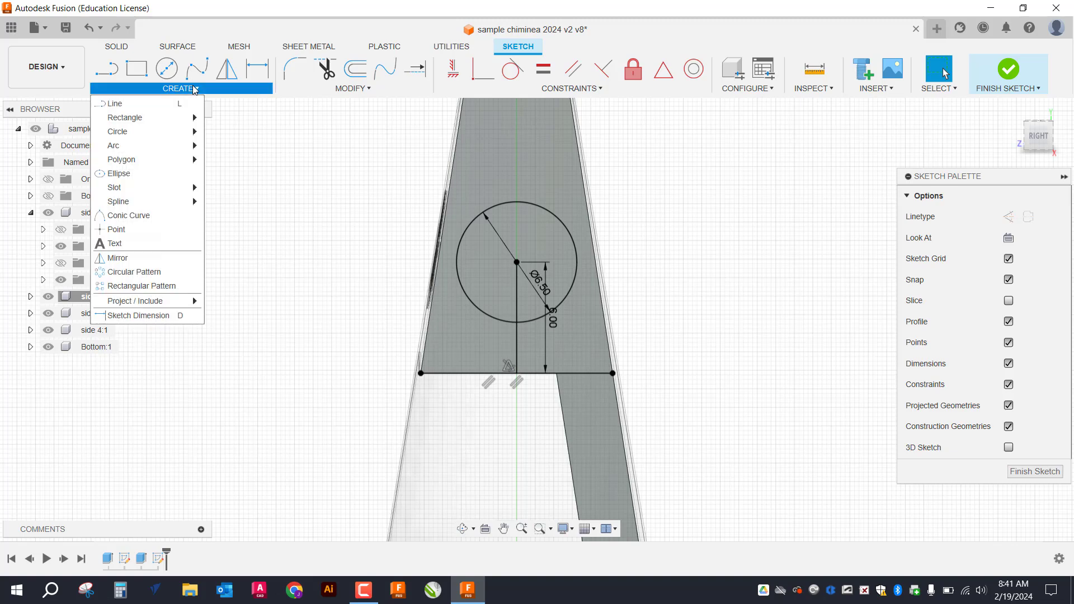
click(115, 245)
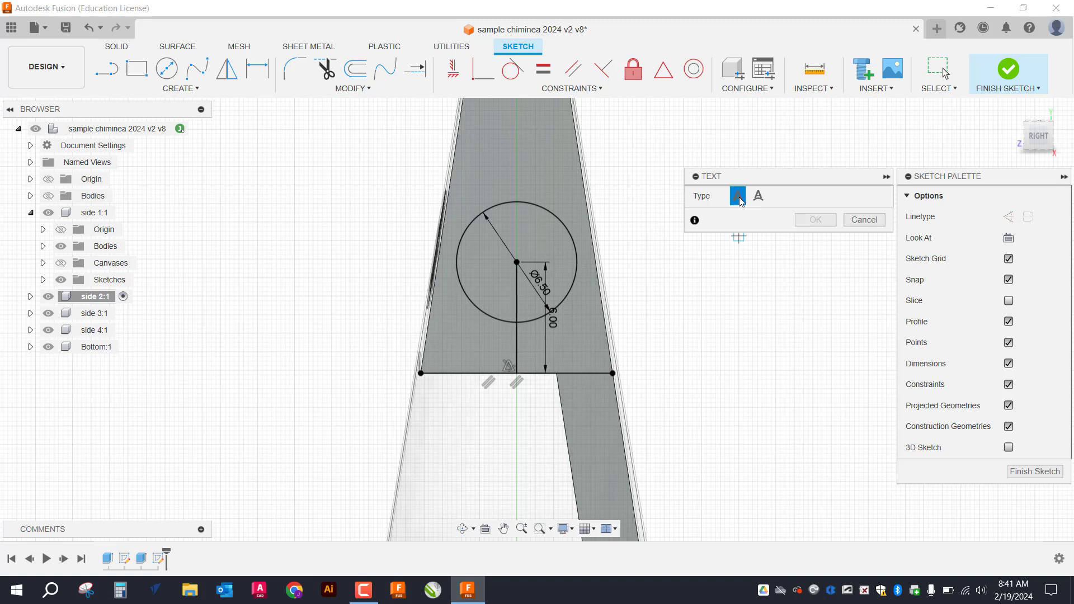
click(665, 245)
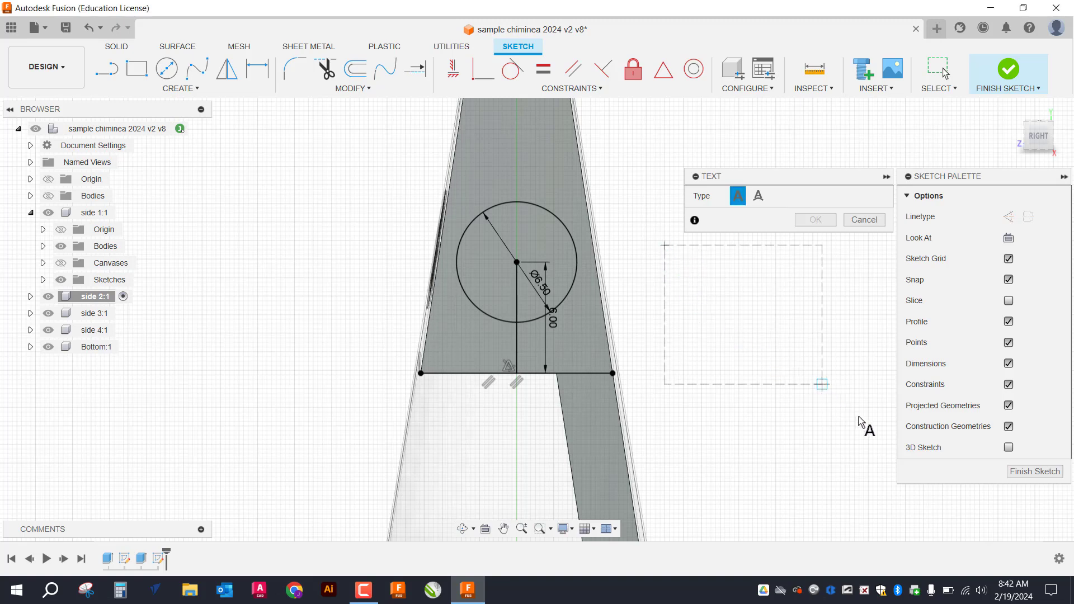
click(864, 434)
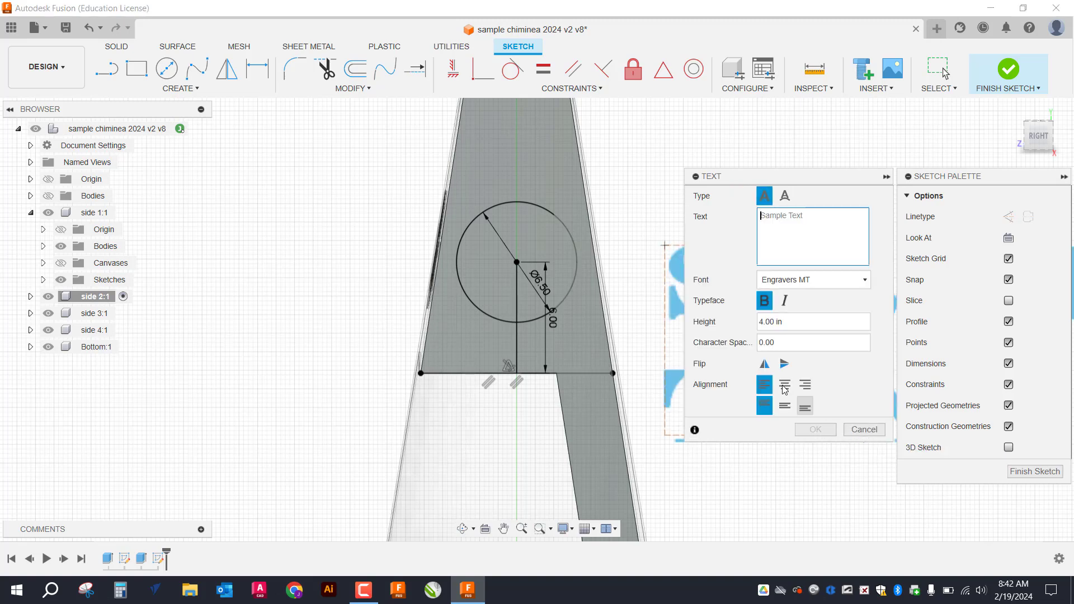
mouse_move(502, 190)
mouse_down()
mouse_move(391, 175)
mouse_move(386, 163)
mouse_up()
key(Escape)
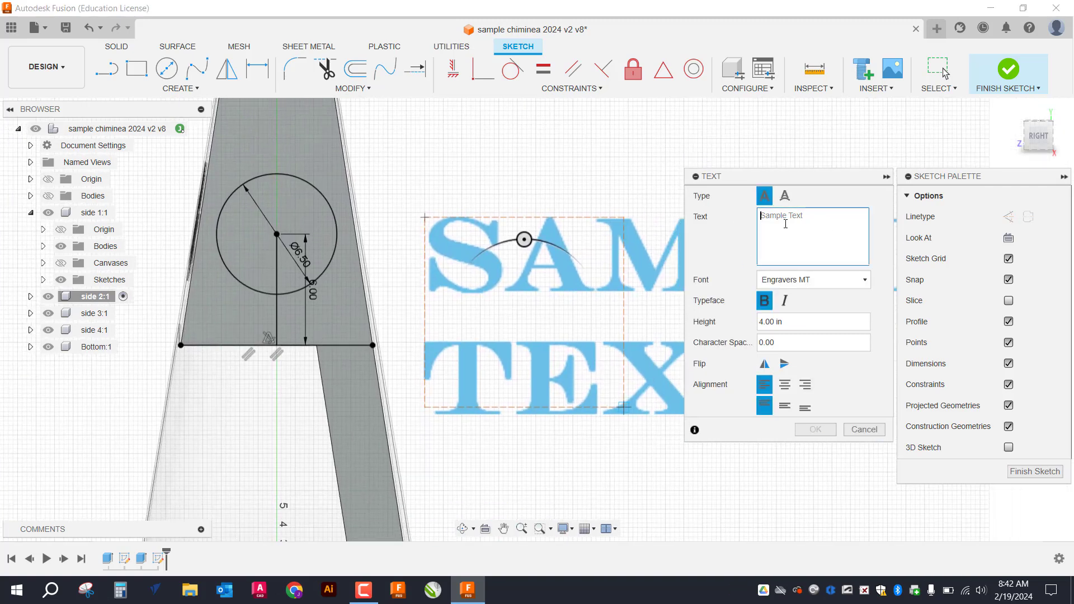
text(JF)
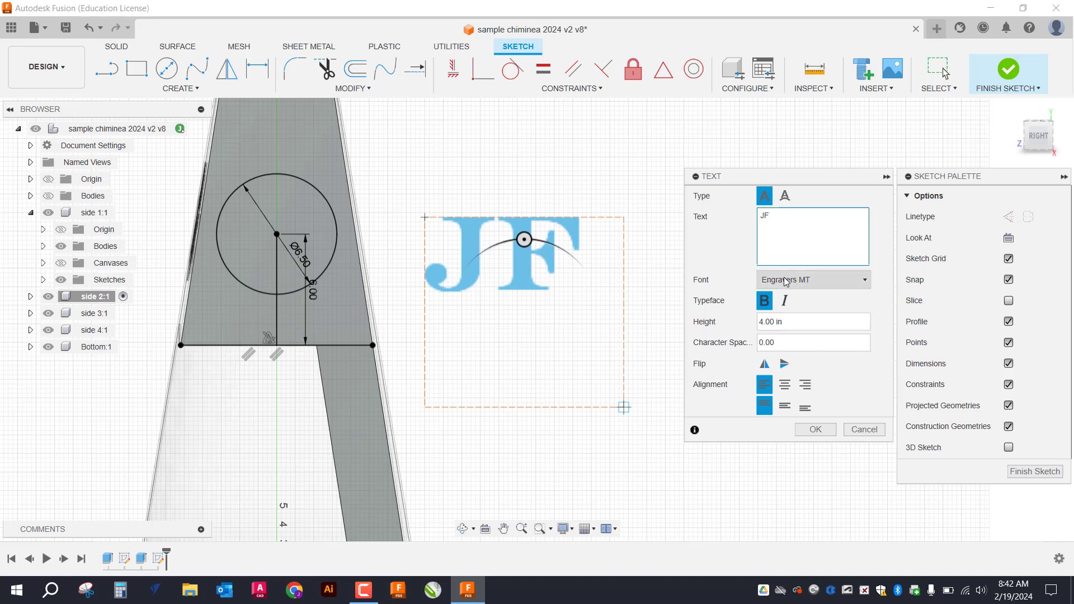
- Try Embassy BT, Franklin Gothic Medium, Franklin Gothic Heavy and Forte, then settle on Engravers MT
click(870, 285)
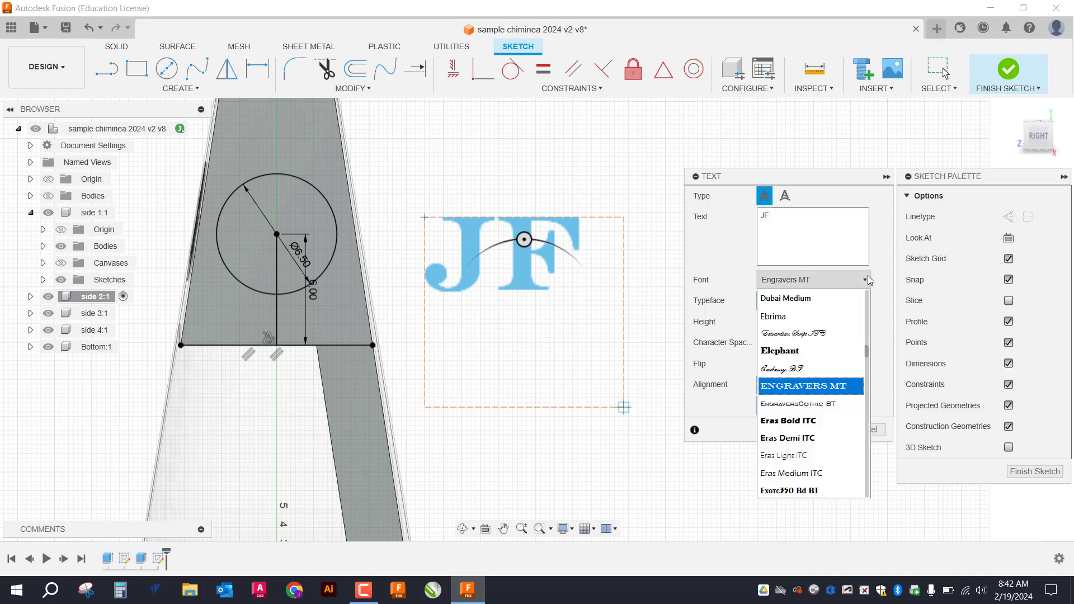
click(792, 372)
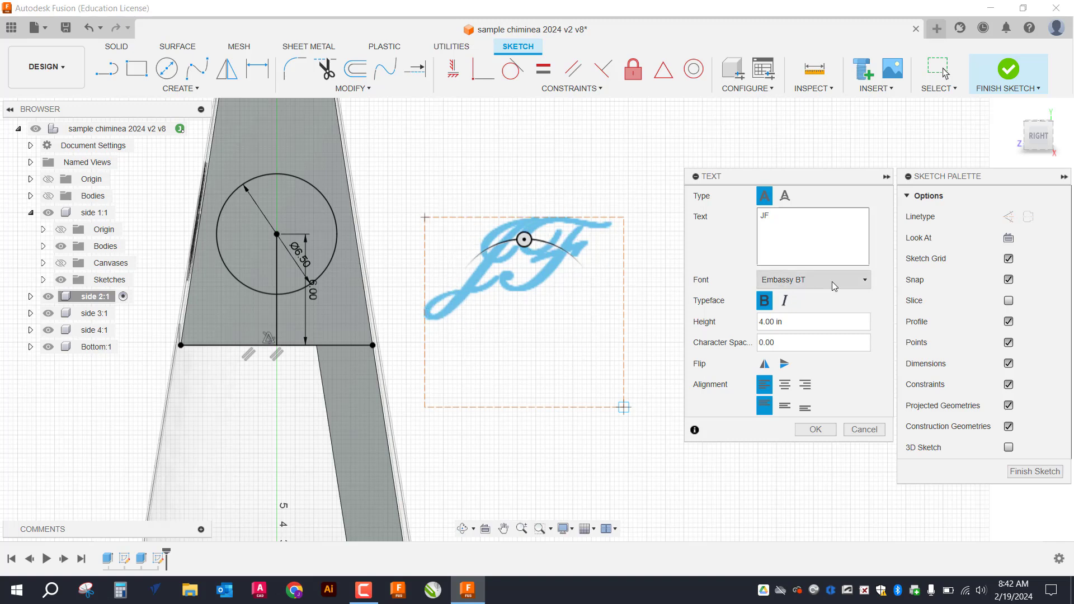
click(865, 279)
scroll(828, 473, down, 3)
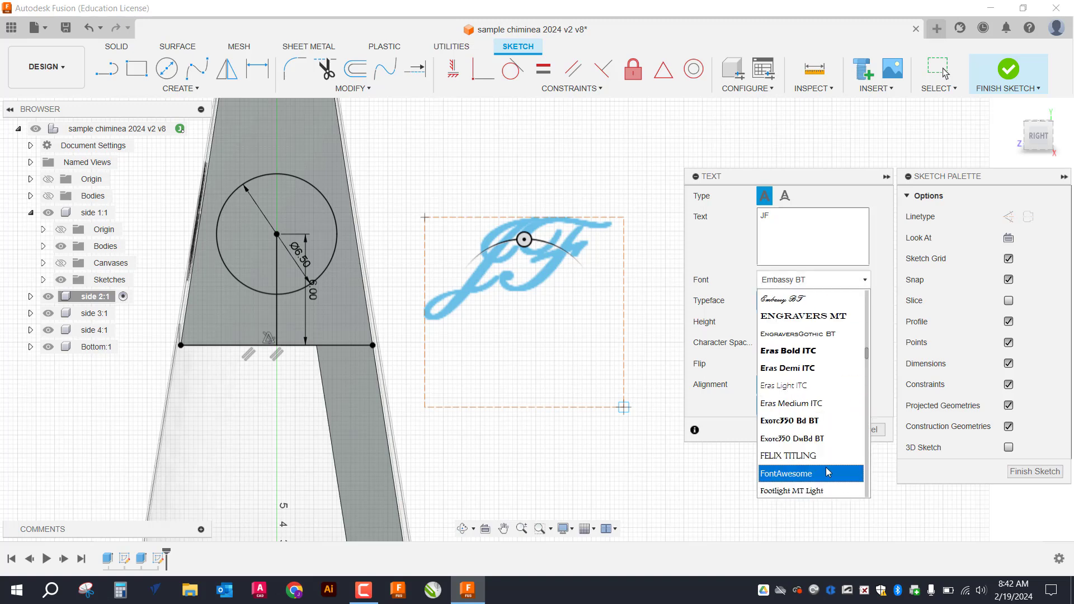
scroll(809, 474, down, 2)
click(810, 492)
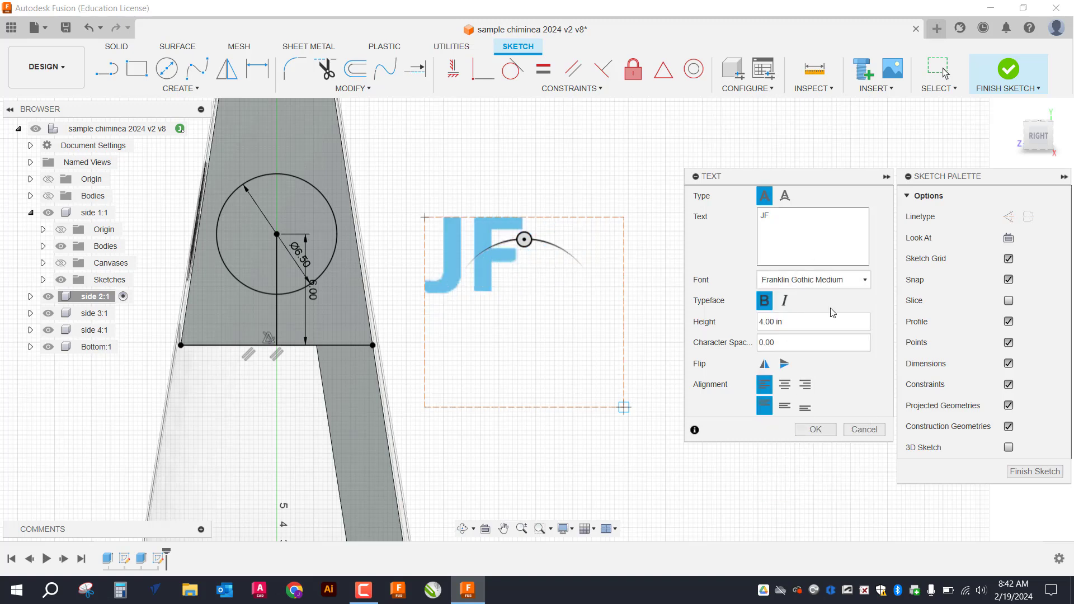
click(864, 280)
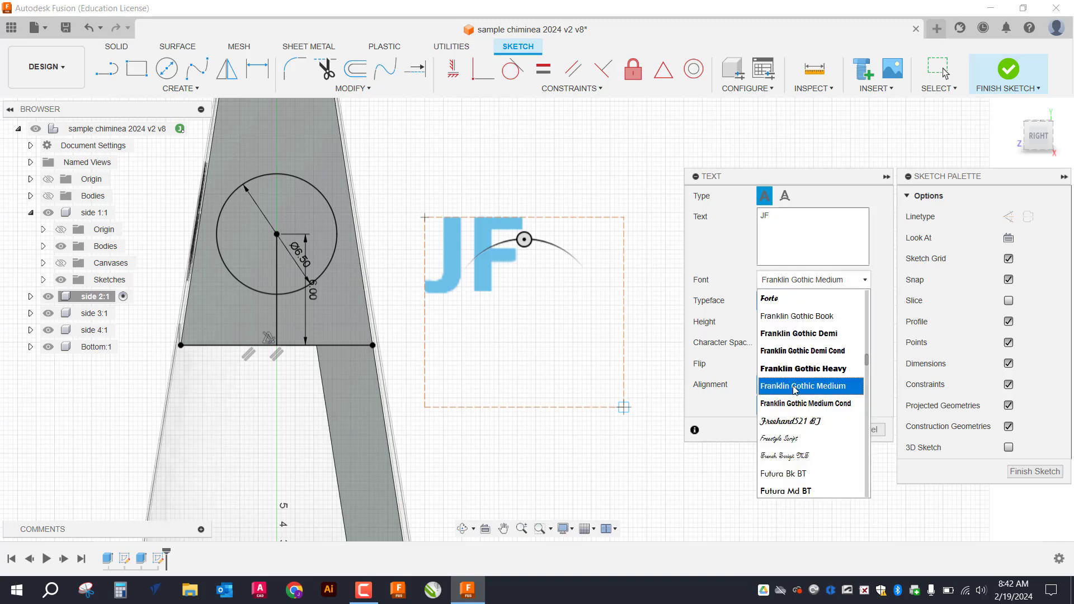
click(806, 367)
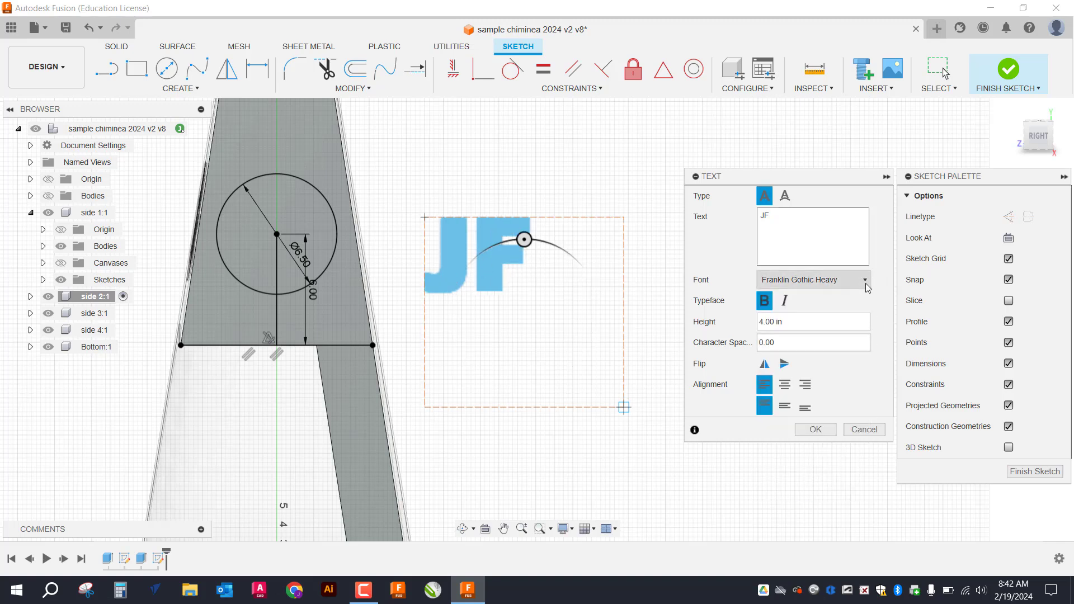
click(840, 280)
click(795, 314)
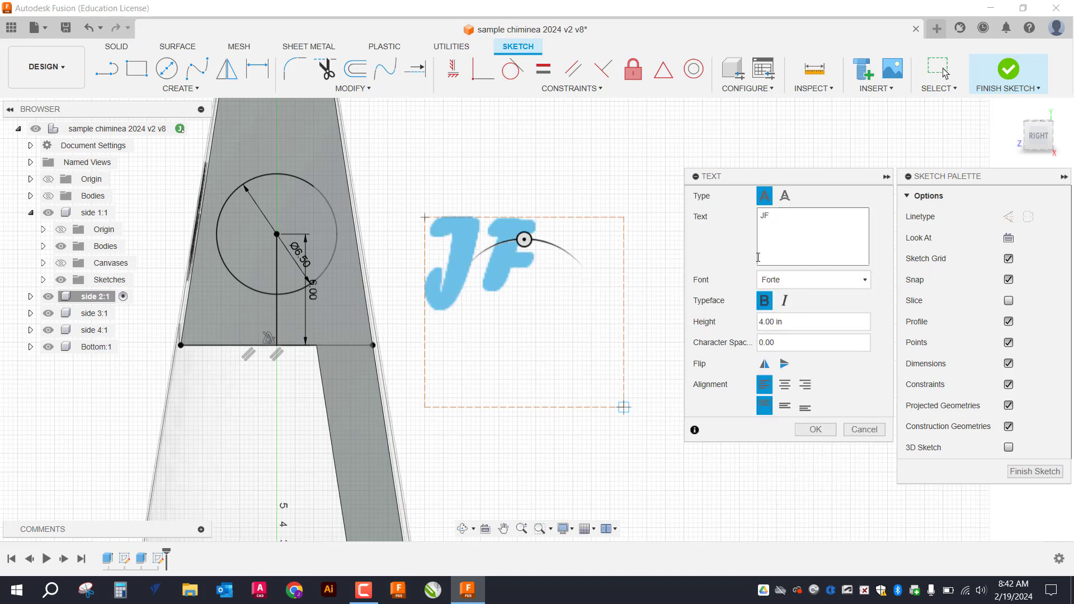
click(817, 280)
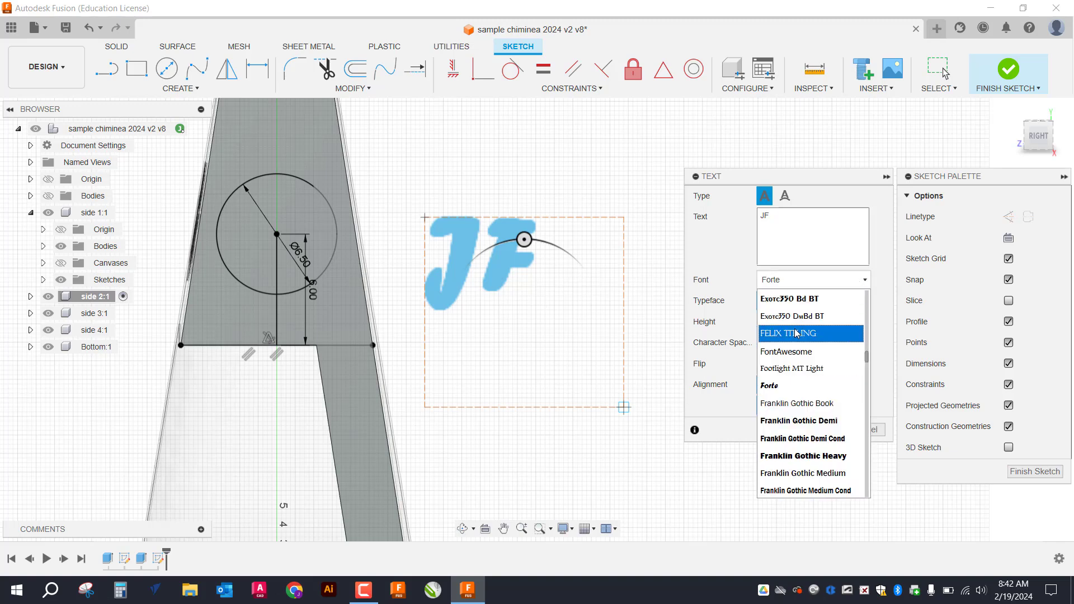
scroll(796, 333, up, 5)
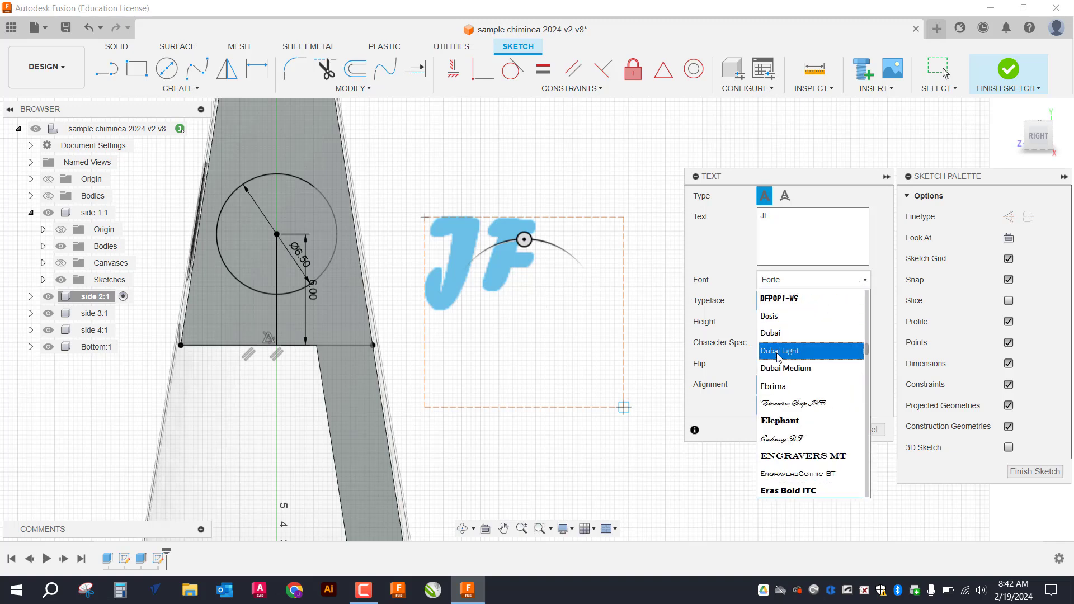
click(803, 457)
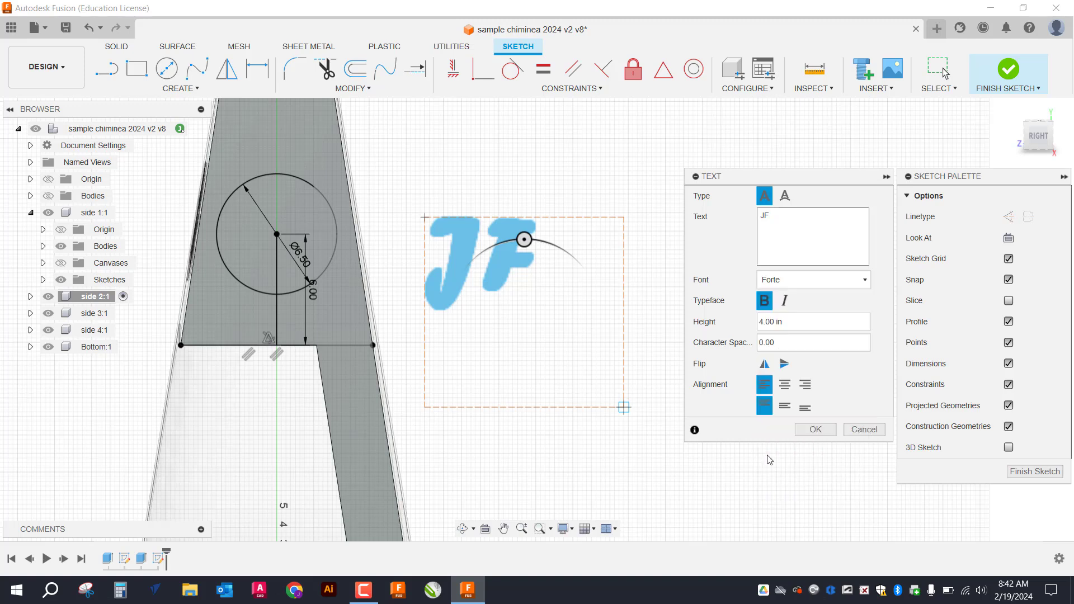
- Keep the JF text bold, set character spacing to 10 and commit it
click(767, 303)
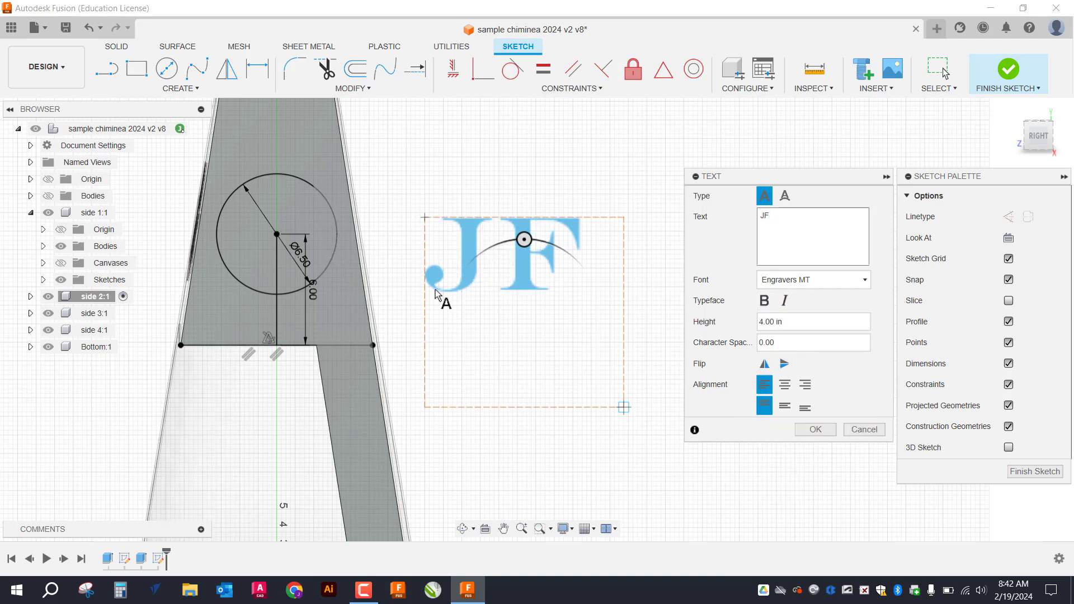
click(764, 301)
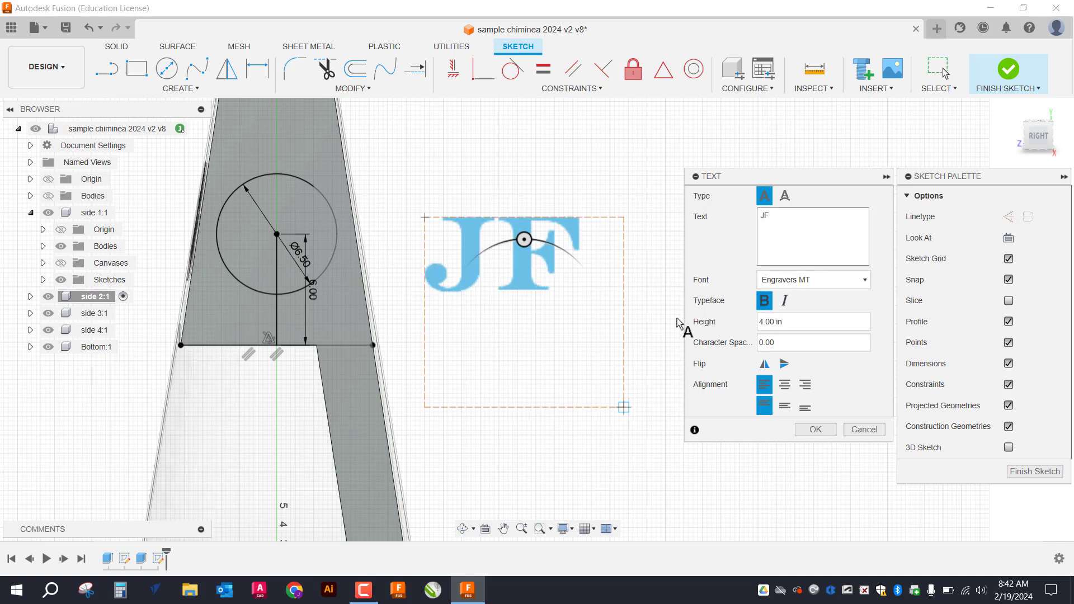
click(786, 343)
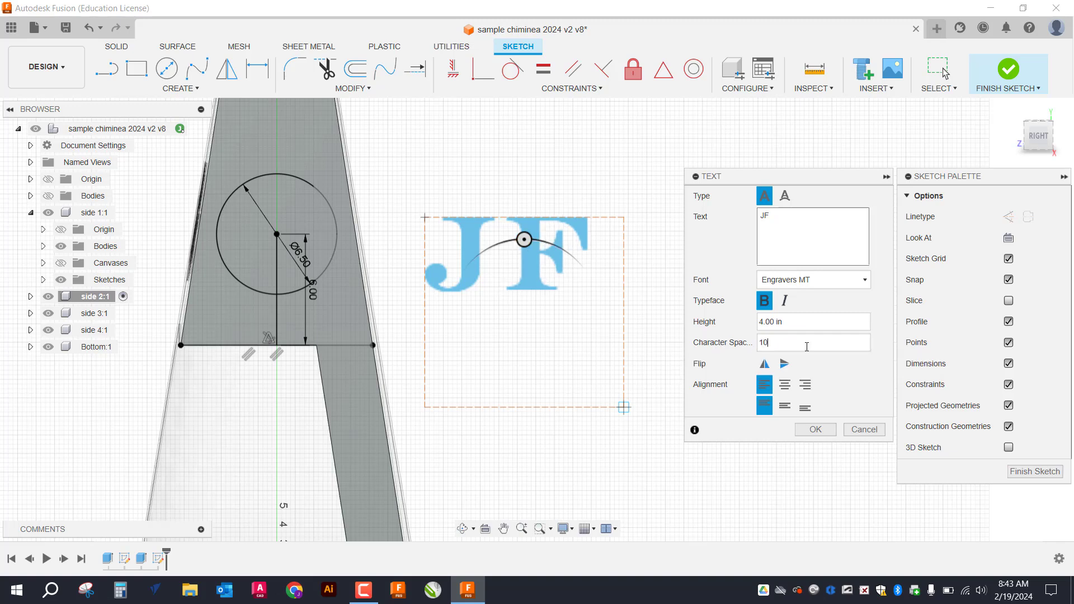
key(Return)
key(Return)
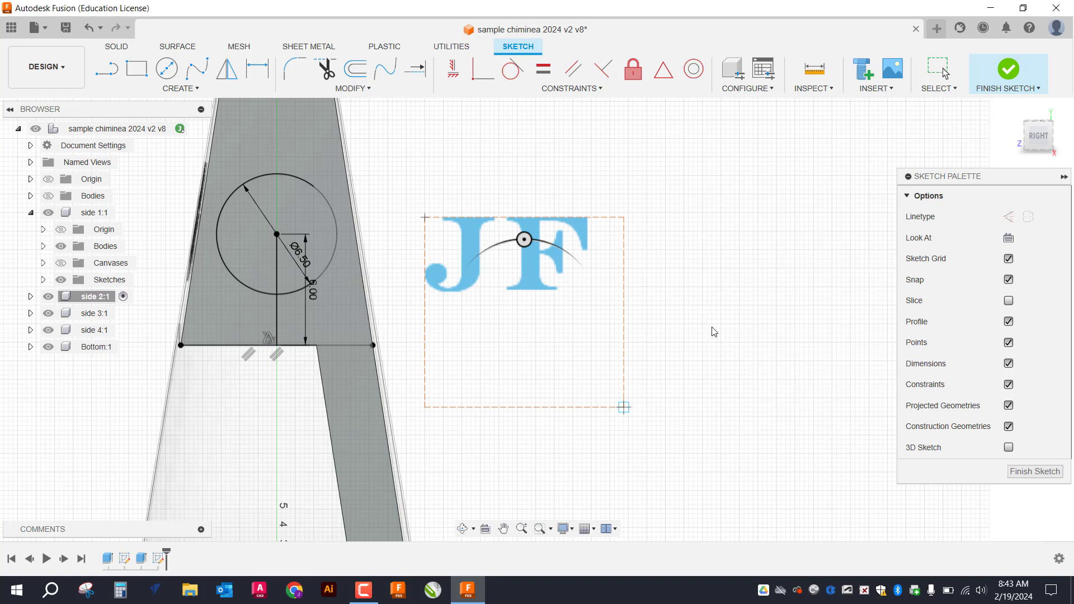
click(480, 244)
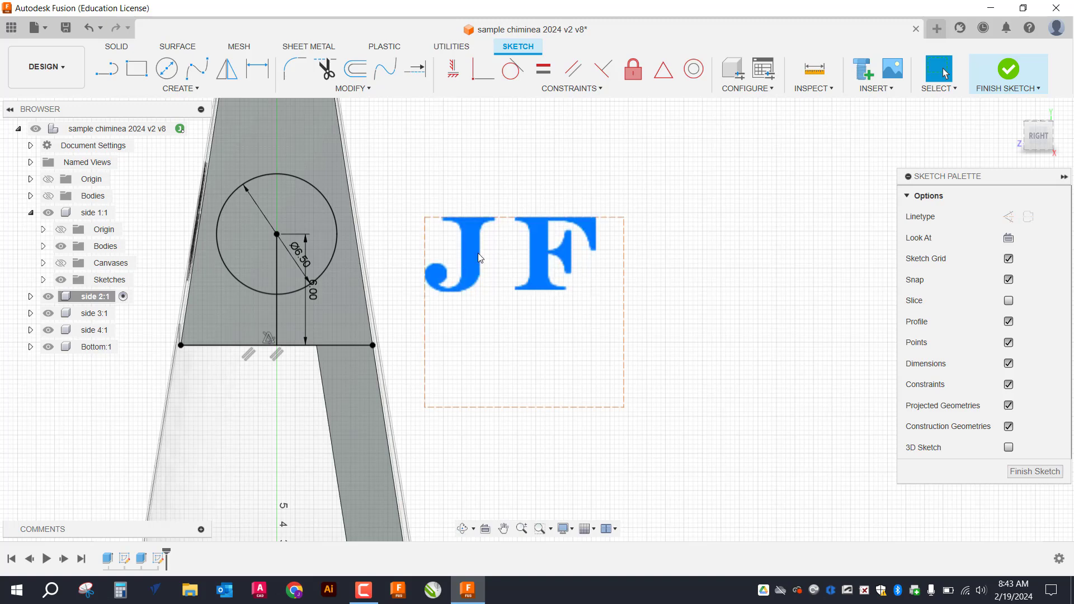
- Explode the JF text into outline curves and unfix all the letter geometry
right_click(544, 256)
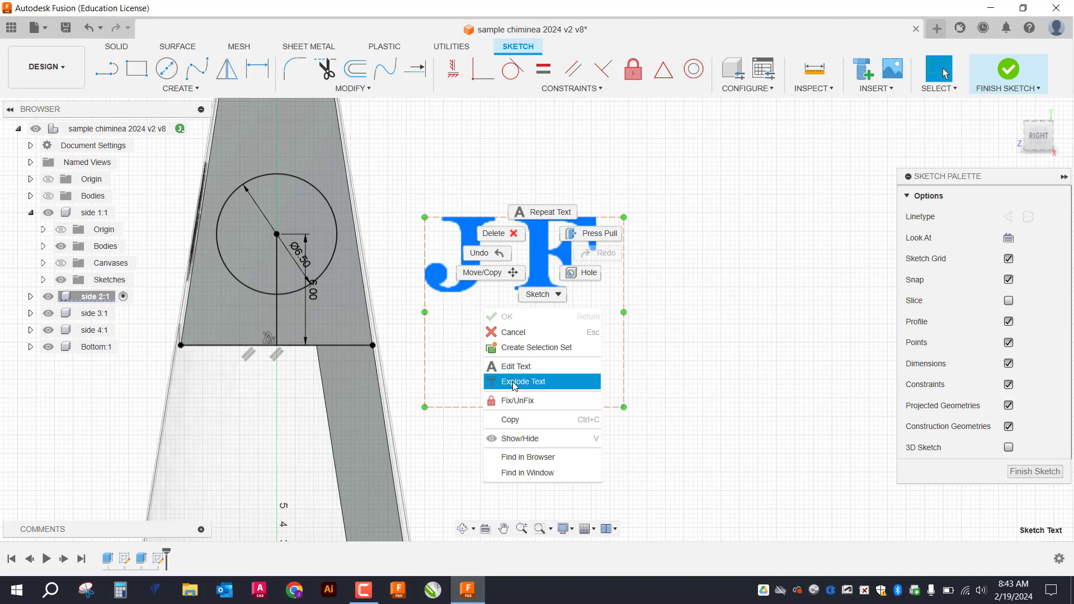
click(515, 384)
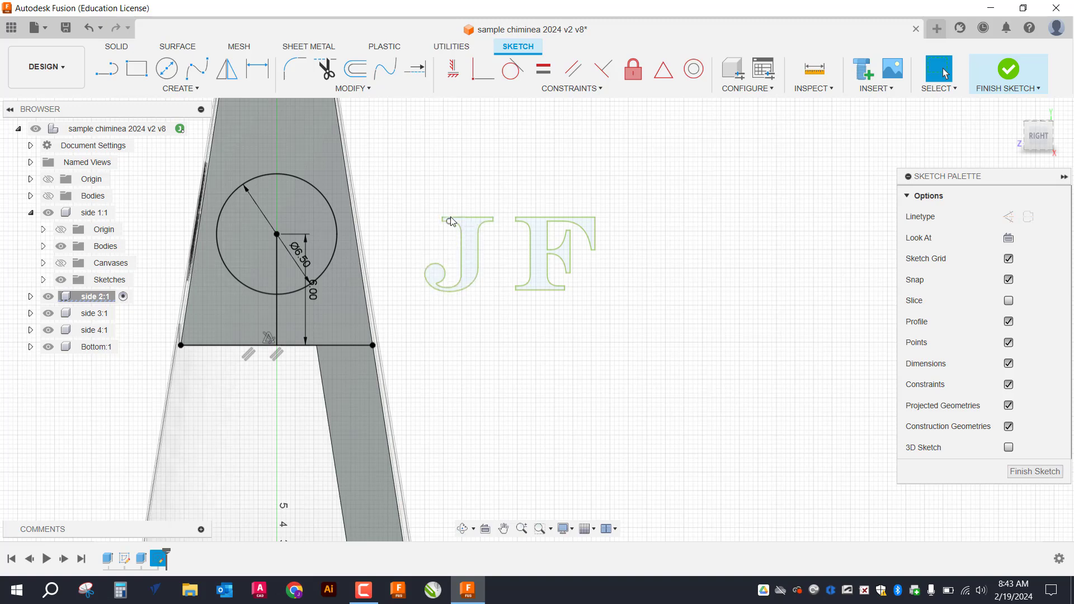
click(635, 75)
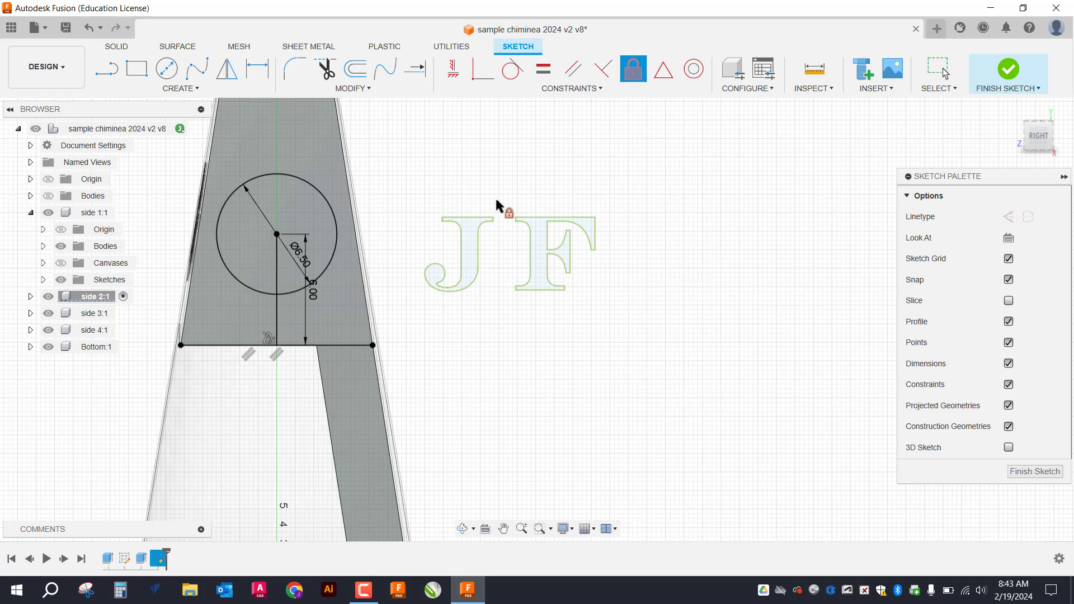
drag(397, 192, 650, 300)
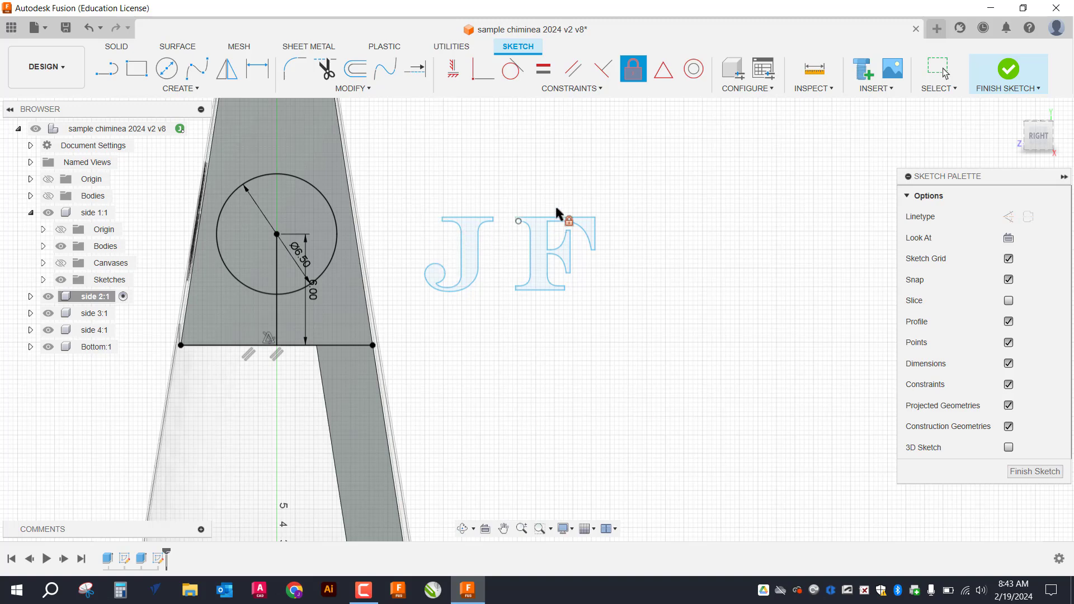
key(Escape)
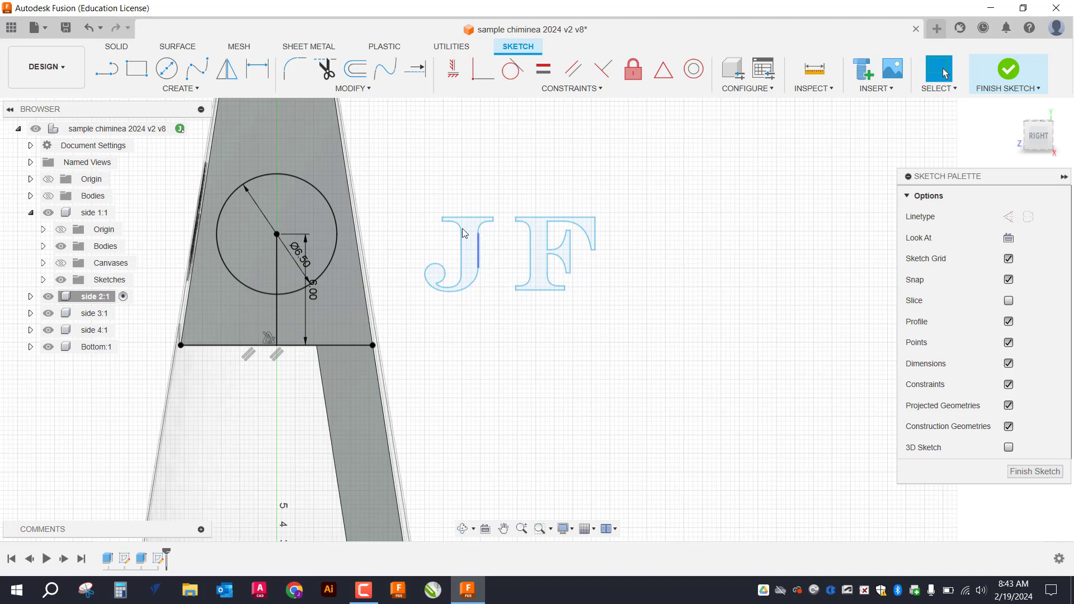
- With Move/Copy, select the J curves and drag them left toward the circle
click(361, 89)
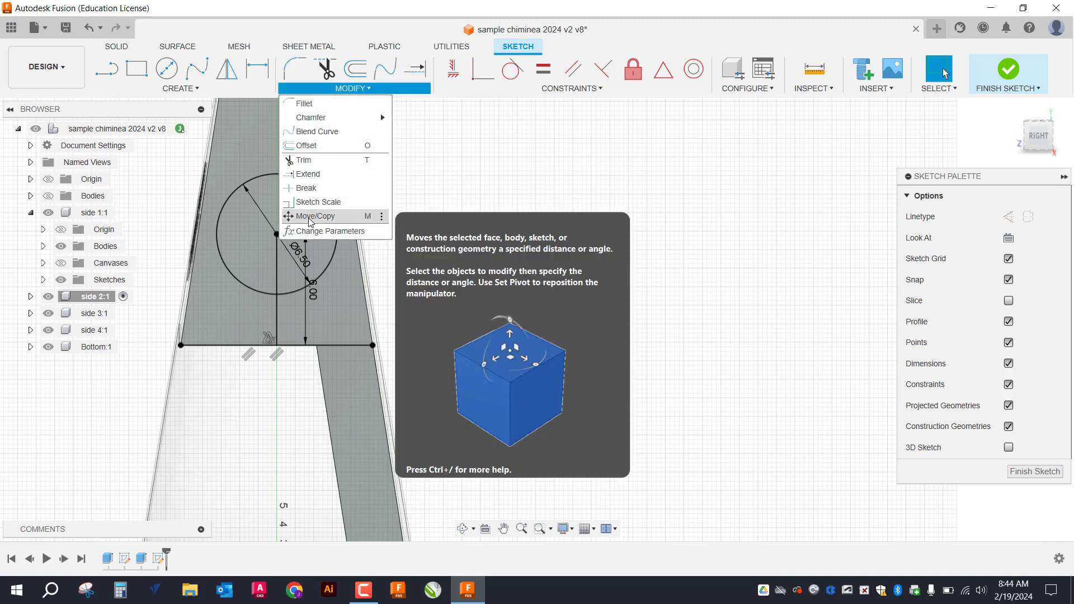
click(311, 217)
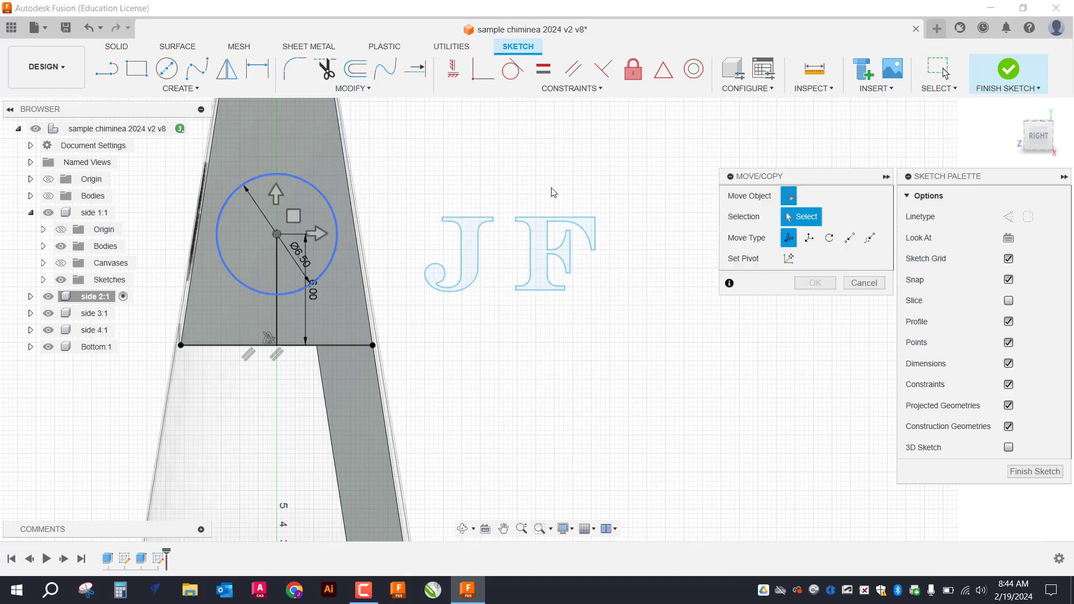
click(877, 284)
key(m)
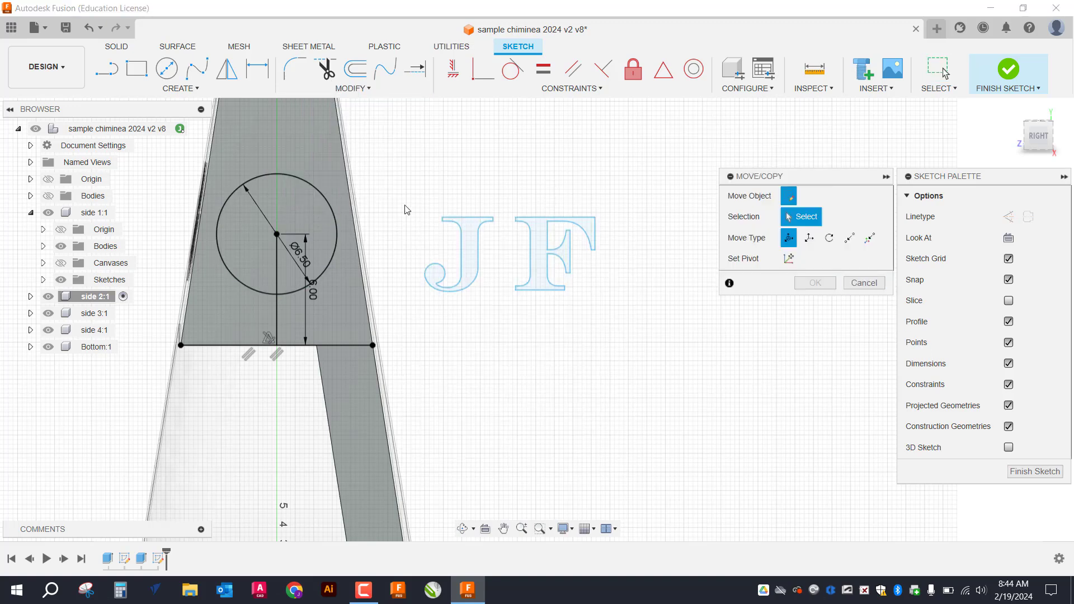
mouse_move(407, 201)
mouse_down()
mouse_move(463, 302)
mouse_move(515, 324)
mouse_up()
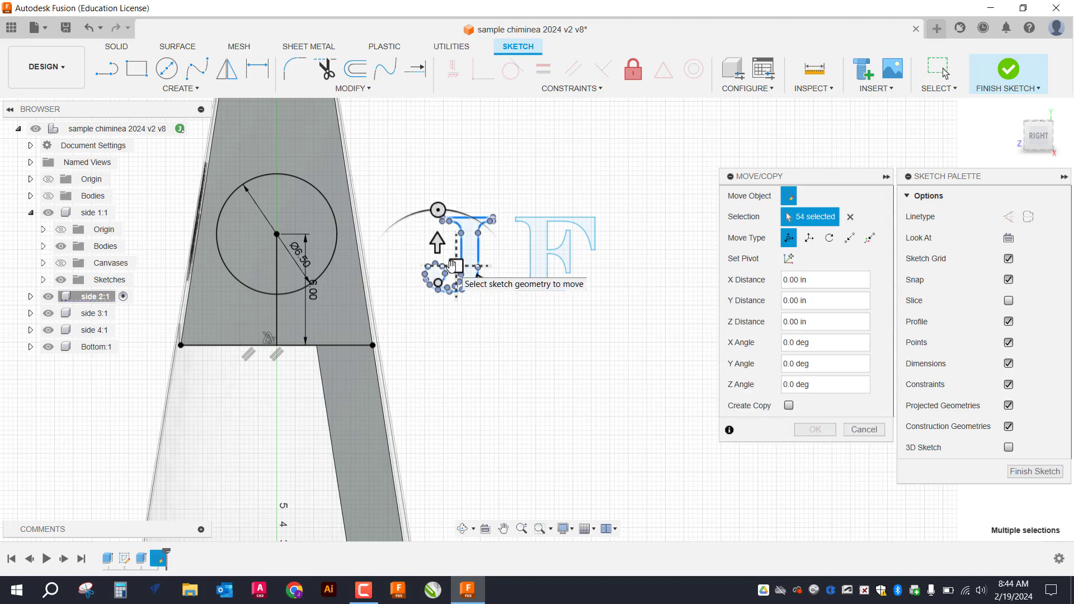
drag(458, 267, 250, 233)
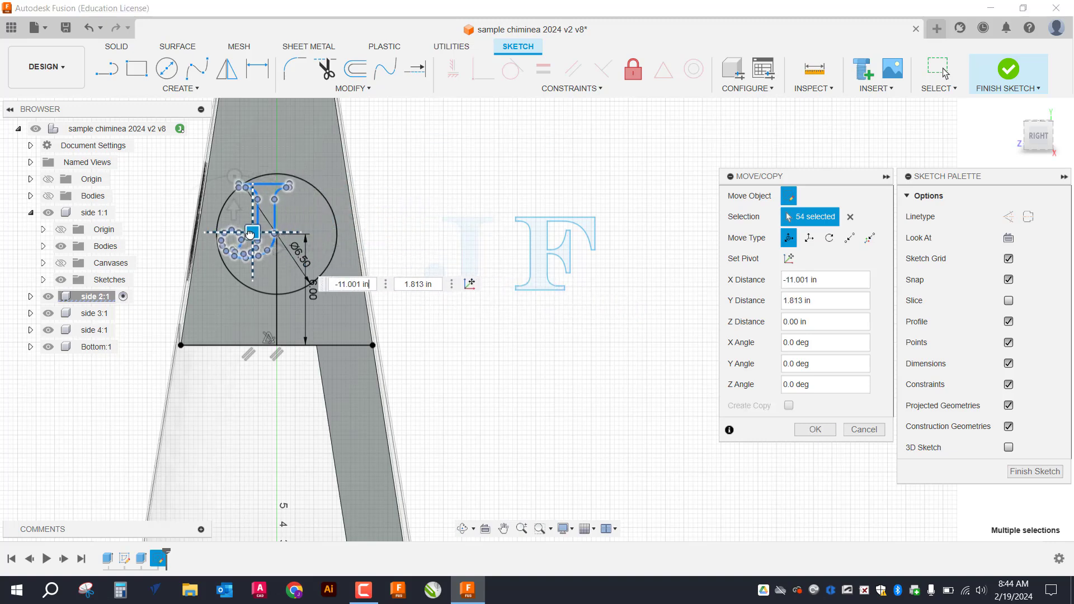
middle_drag(250, 234, 427, 255)
scroll(446, 274, down, 3)
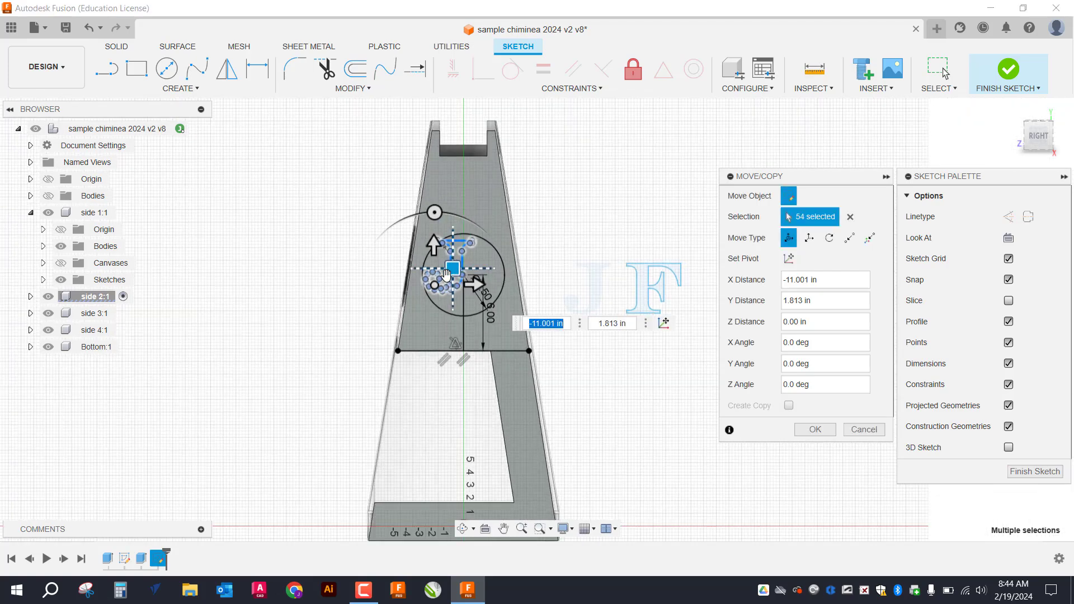
scroll(446, 274, up, 6)
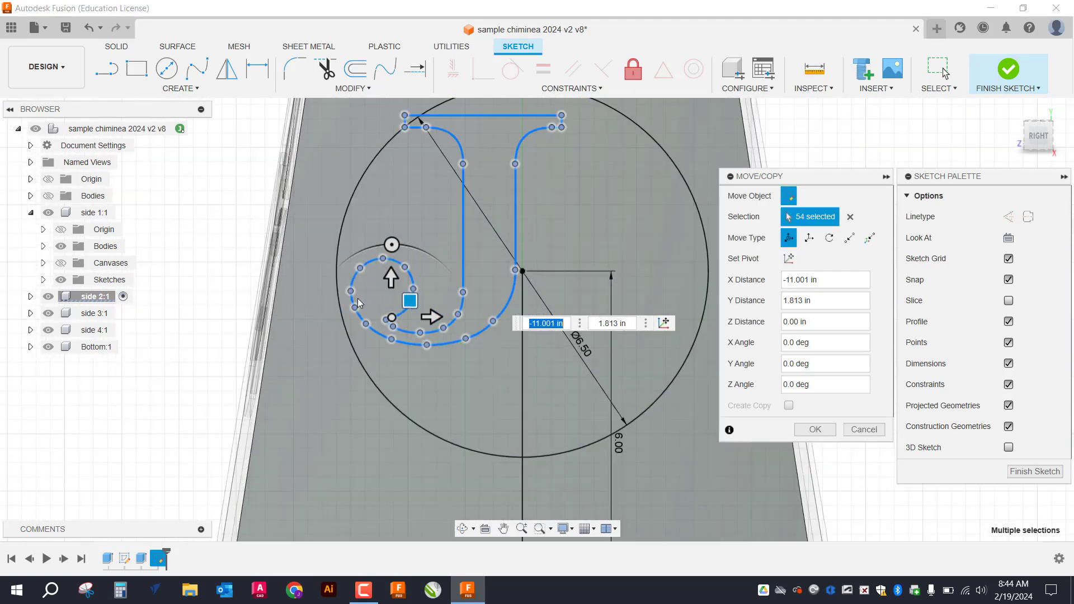
- Fine-tune the J's position inside the 6.5 in circle and confirm the move
click(336, 312)
mouse_move(410, 301)
mouse_down()
mouse_move(391, 312)
mouse_move(402, 317)
mouse_up()
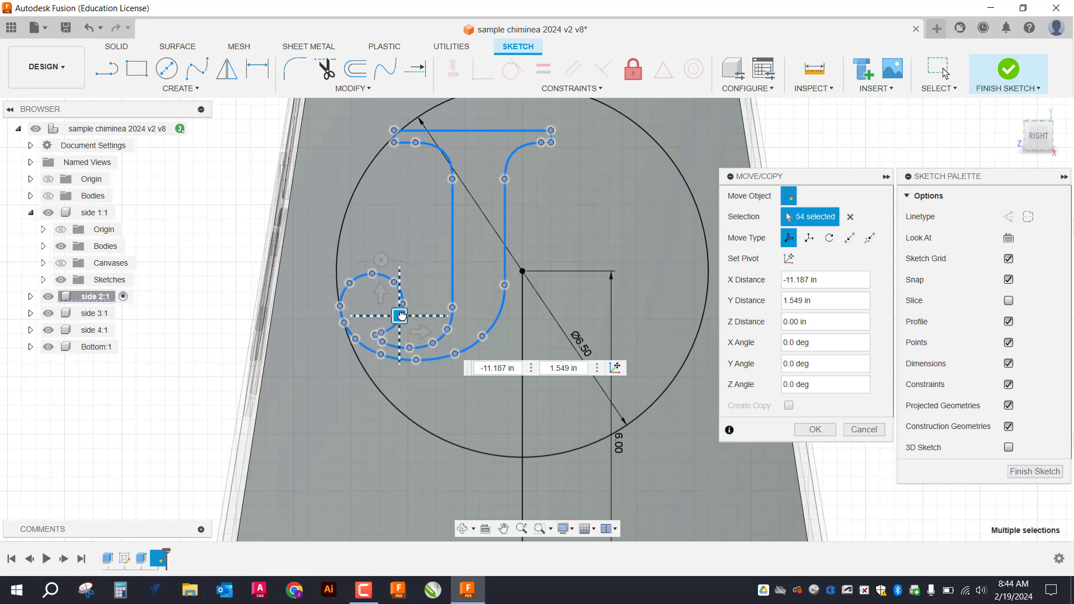
drag(402, 315, 401, 317)
scroll(341, 322, down, 3)
scroll(343, 319, up, 5)
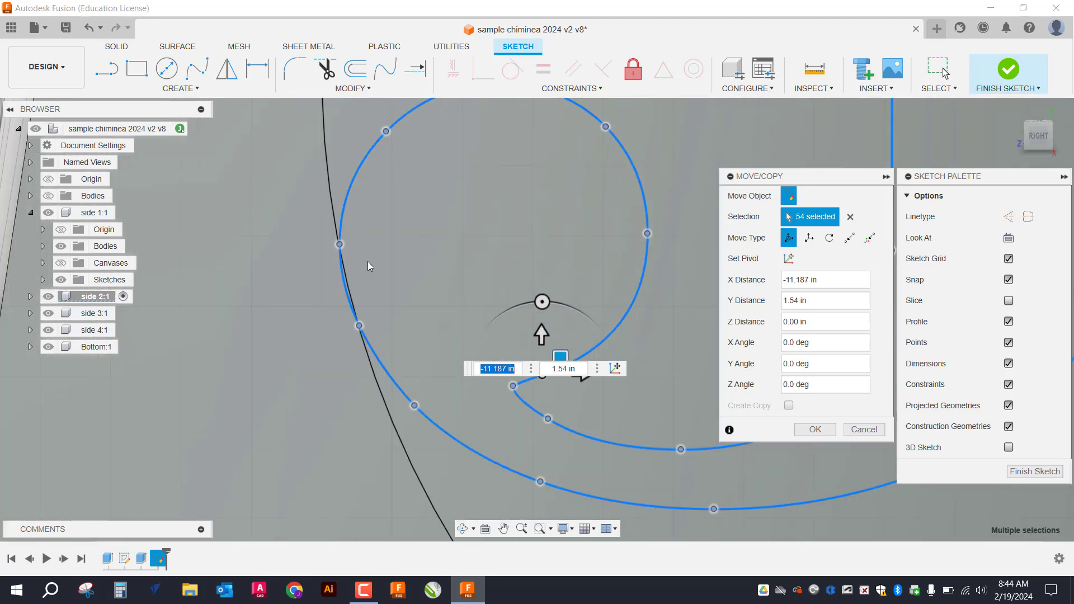
scroll(361, 295, down, 5)
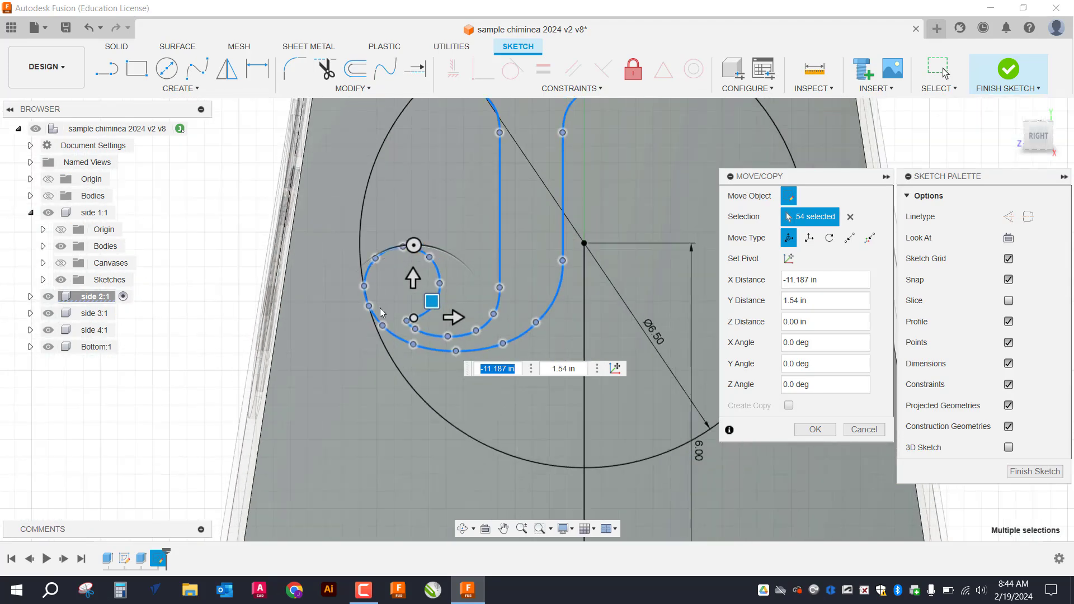
scroll(408, 180, up, 5)
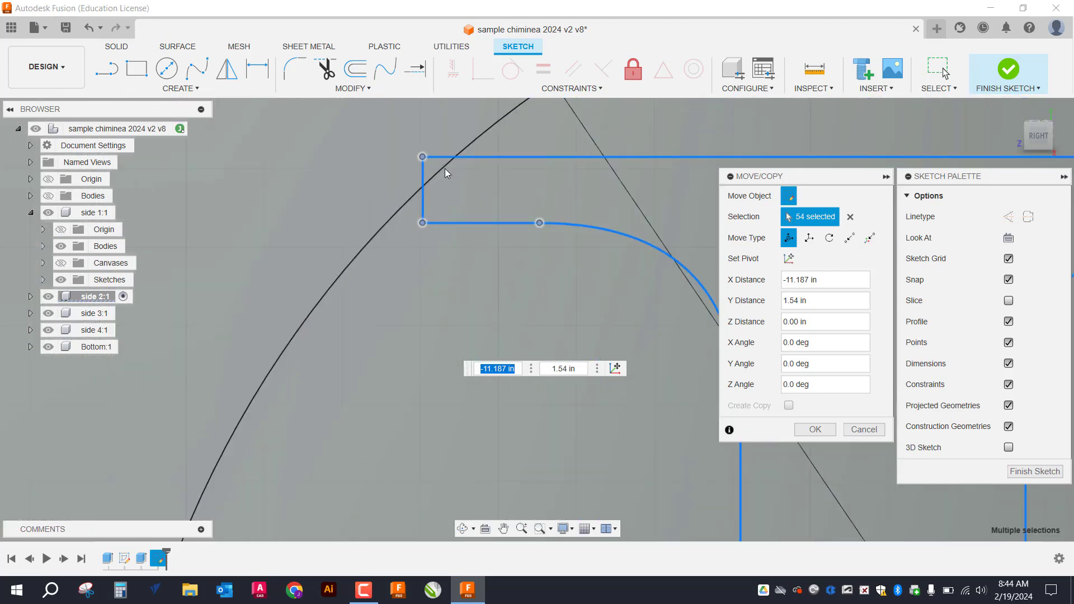
scroll(381, 243, down, 1)
scroll(381, 246, down, 5)
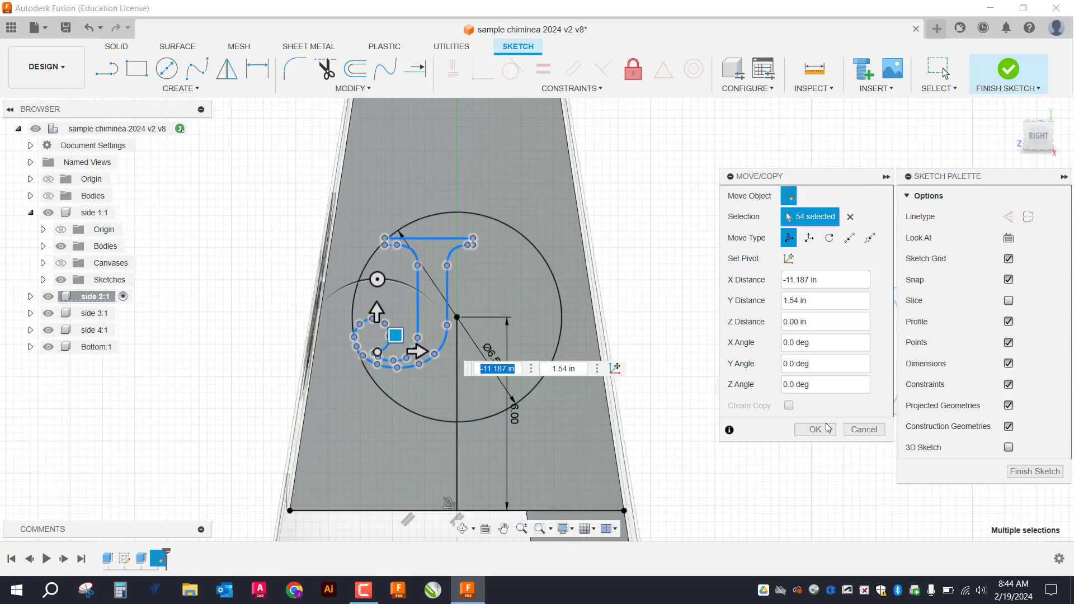
click(806, 435)
- Select the F curves with Move/Copy and drag them into the circle beside the J
mouse_move(730, 396)
middle_down()
mouse_move(579, 384)
mouse_move(463, 356)
mouse_move(443, 294)
middle_up()
key(m)
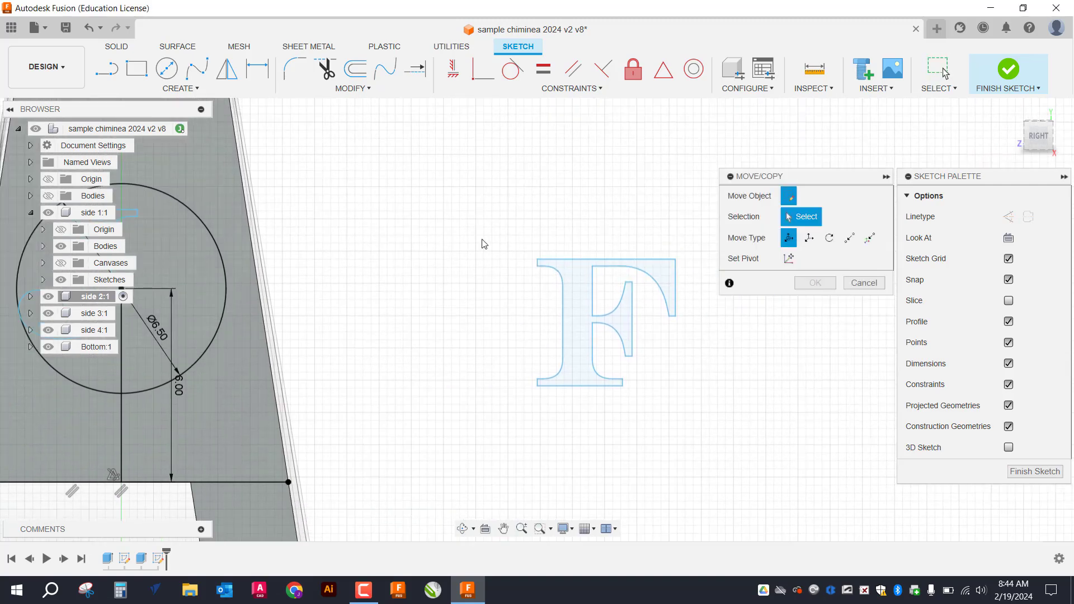
mouse_move(492, 235)
mouse_down()
mouse_move(594, 363)
mouse_move(704, 437)
mouse_up()
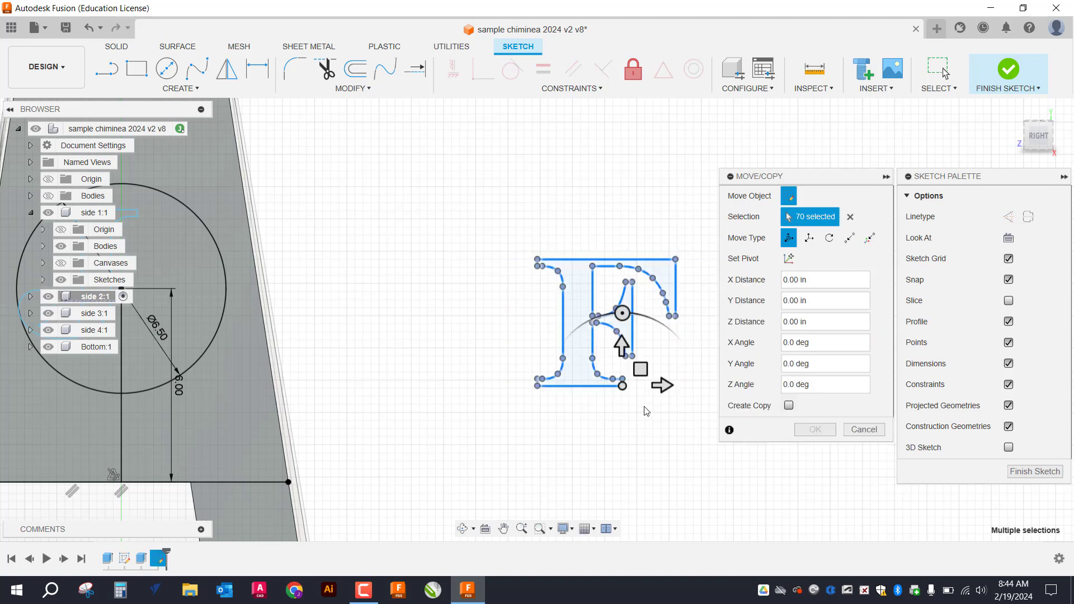
mouse_move(641, 370)
mouse_down()
mouse_move(324, 374)
mouse_move(467, 379)
mouse_up()
mouse_move(487, 395)
middle_down()
mouse_move(722, 430)
mouse_move(649, 422)
middle_up()
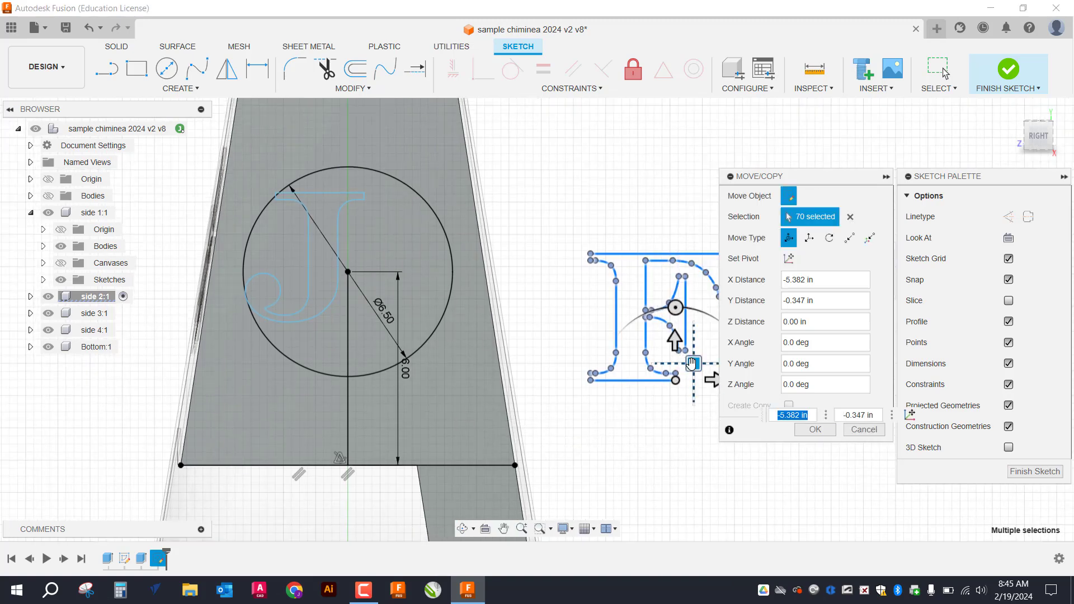
drag(692, 364, 434, 361)
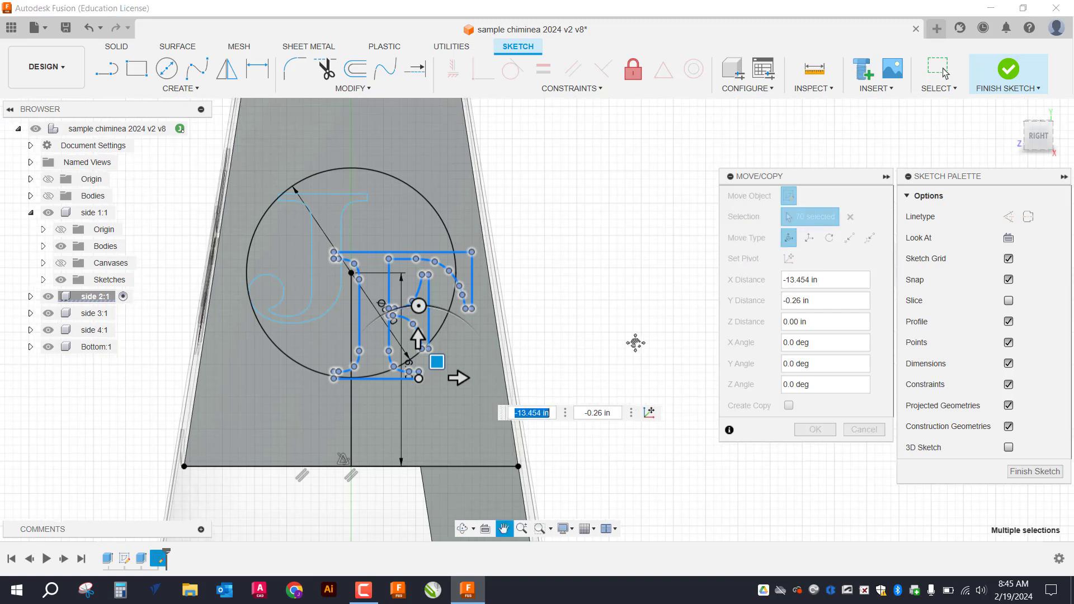
- Adjust the F to overlap the J, a -13.988 in move, and confirm
middle_drag(635, 343, 696, 343)
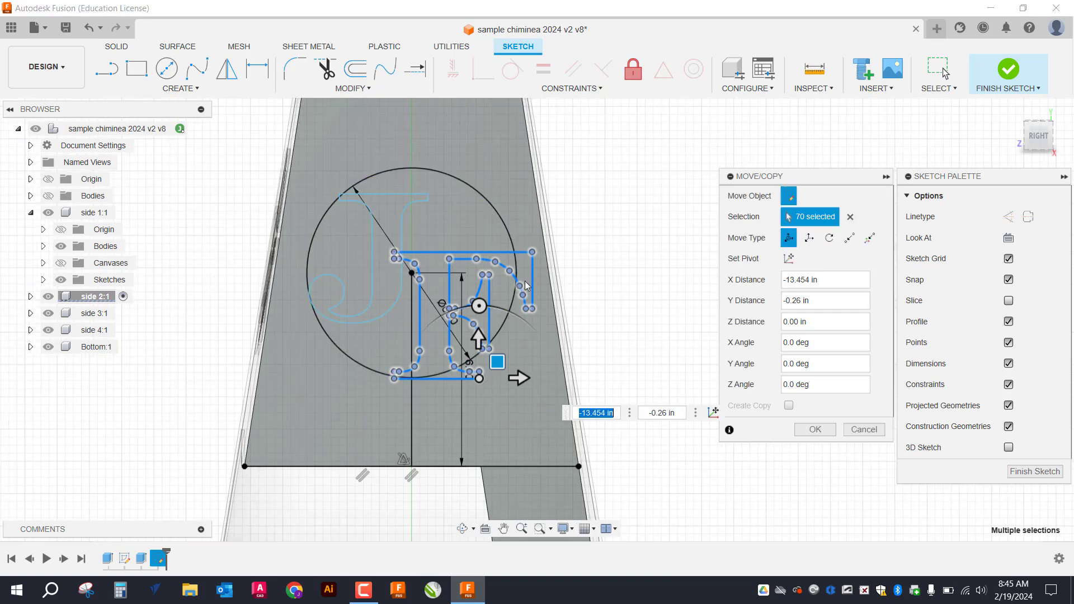
middle_drag(406, 356, 430, 340)
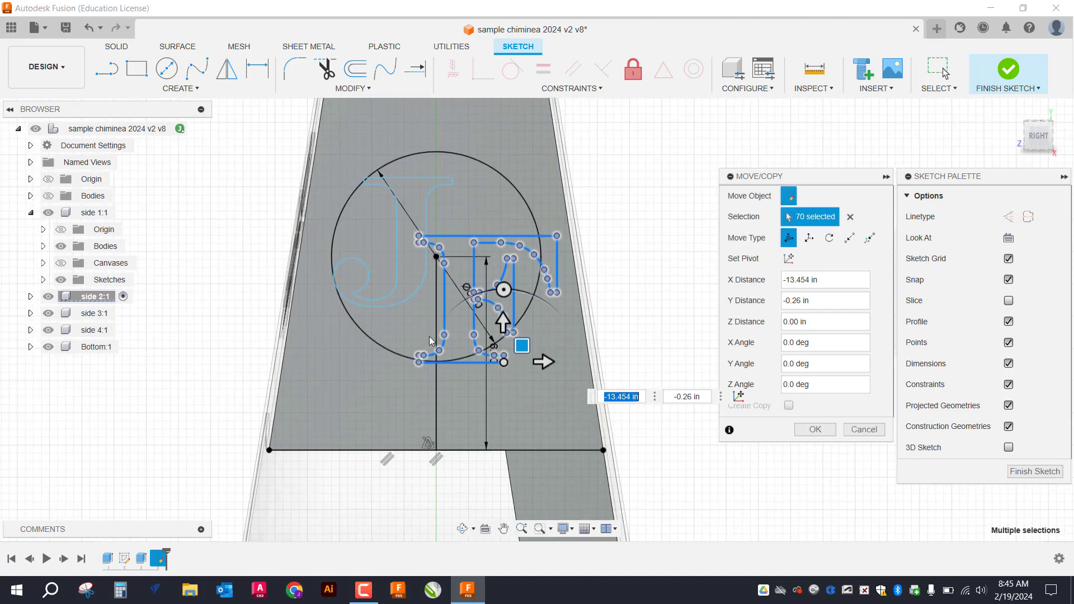
scroll(446, 283, up, 5)
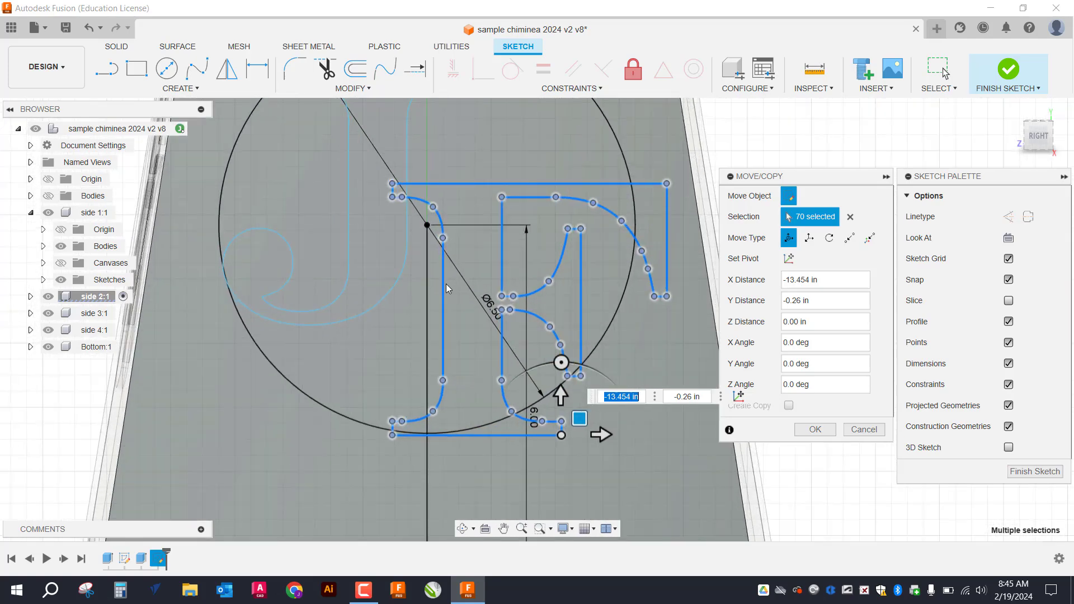
scroll(445, 284, up, 1)
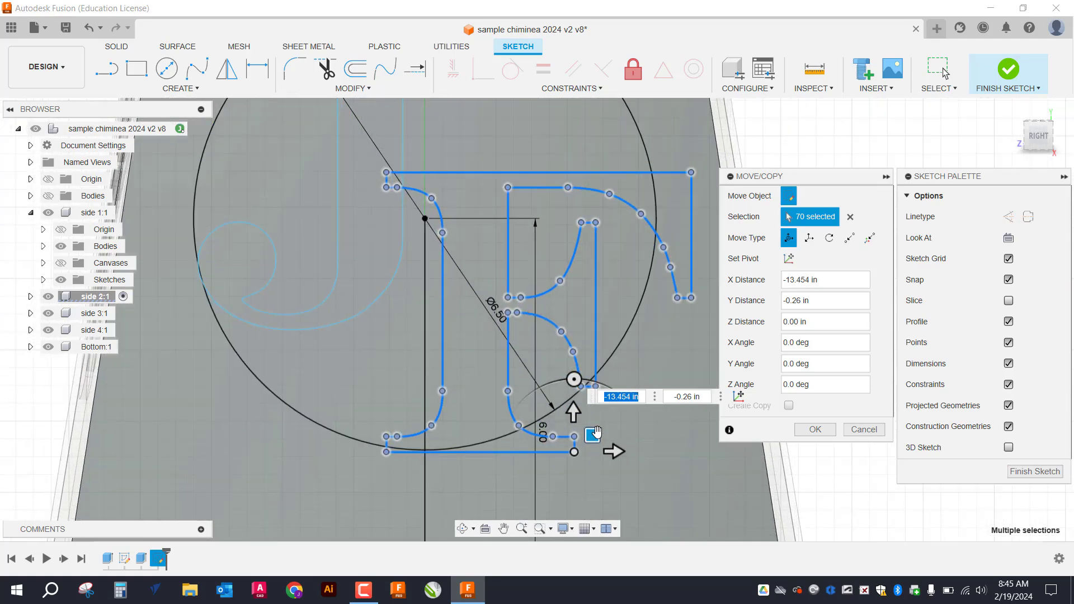
mouse_move(597, 431)
mouse_down()
mouse_move(580, 430)
mouse_move(564, 405)
mouse_move(550, 413)
mouse_move(561, 415)
mouse_move(556, 394)
mouse_move(558, 411)
mouse_up()
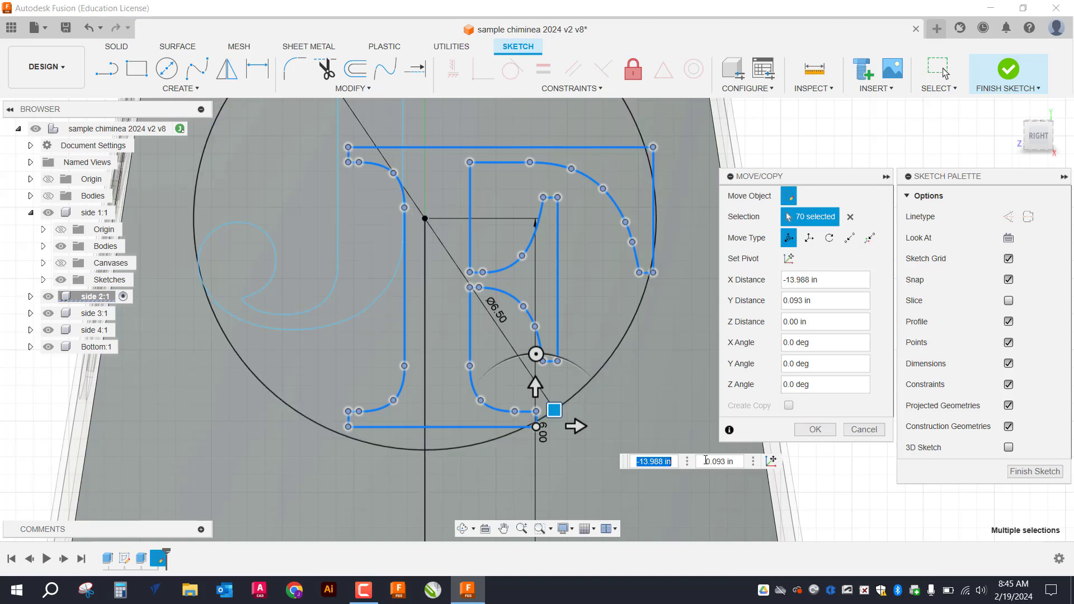
click(823, 431)
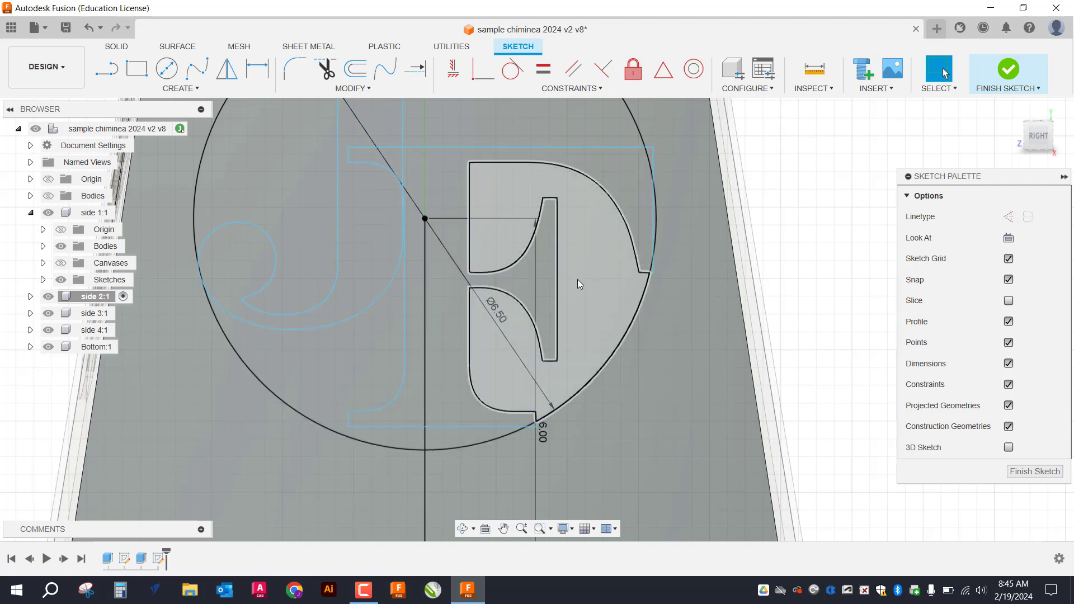
middle_drag(578, 280, 649, 466)
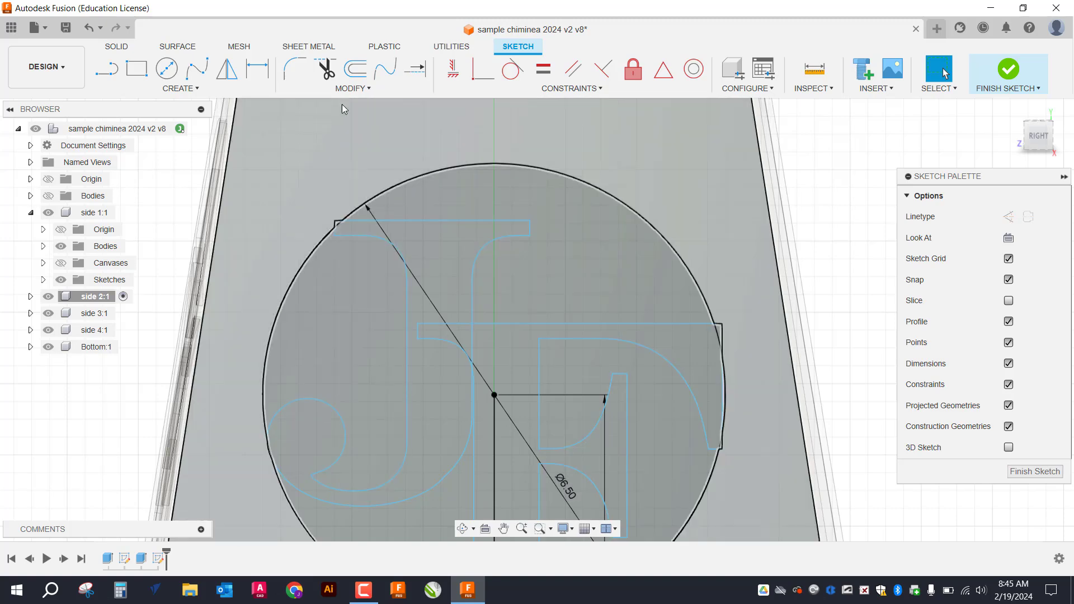
click(331, 70)
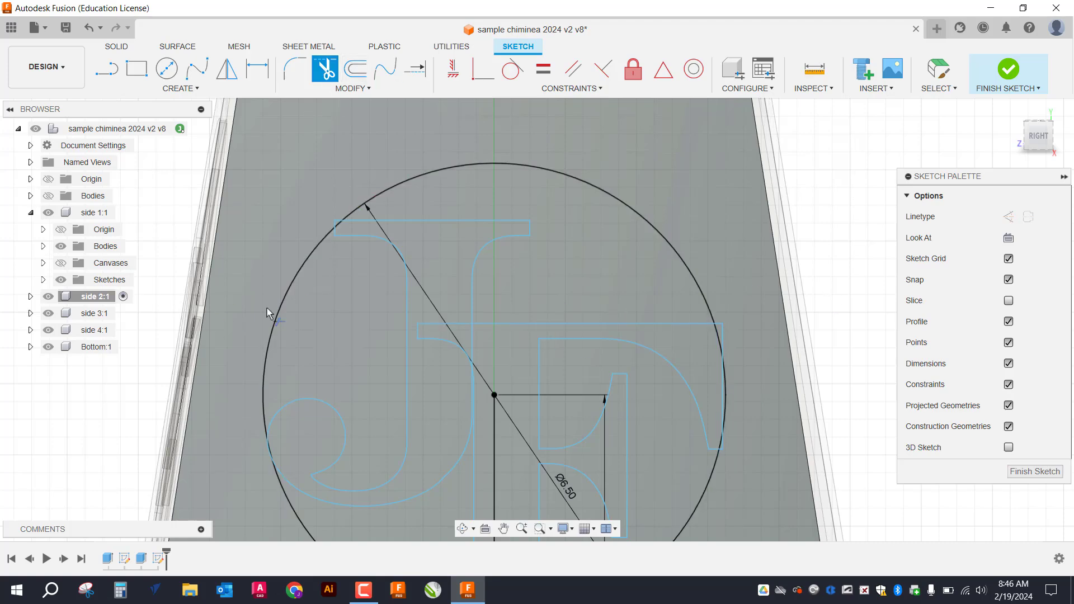
scroll(436, 312, down, 4)
scroll(439, 316, down, 2)
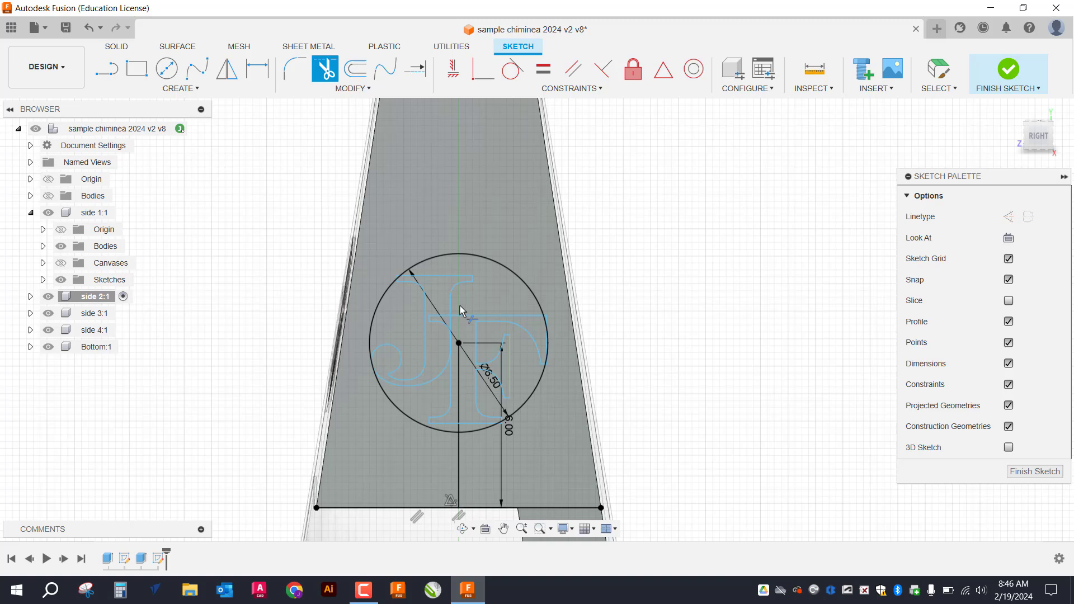
- Finish the sketch and select the six background regions around the J and F for extruding
click(1010, 70)
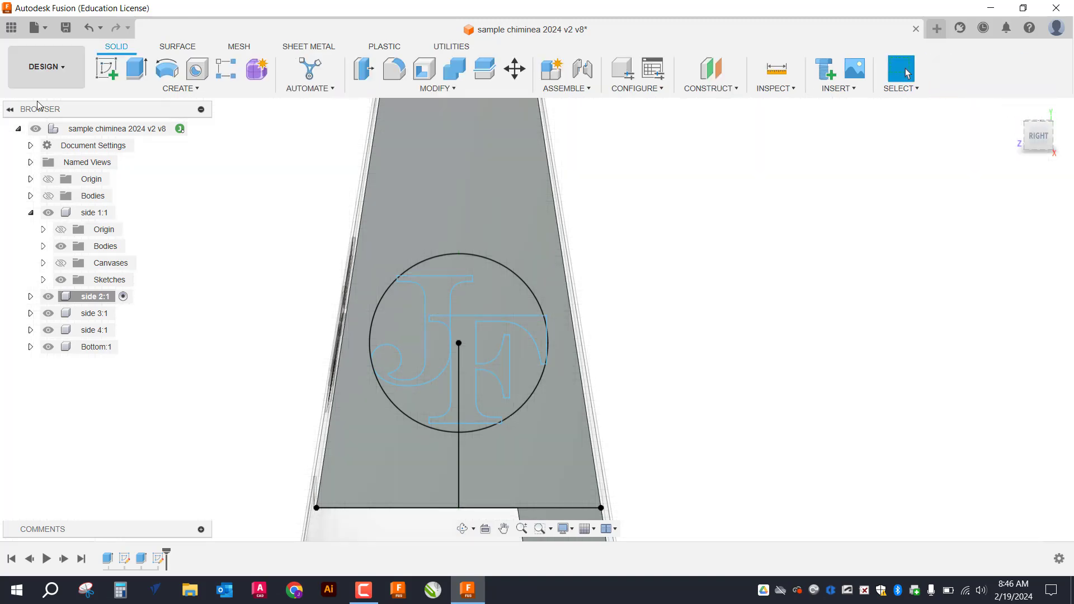
click(136, 68)
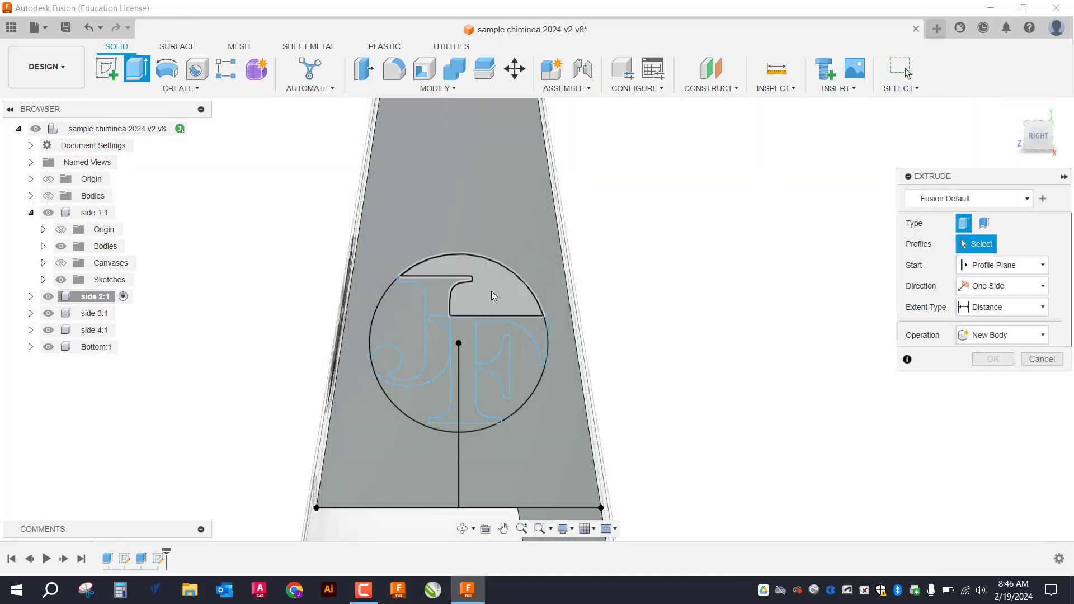
click(492, 291)
click(411, 372)
click(425, 407)
click(484, 419)
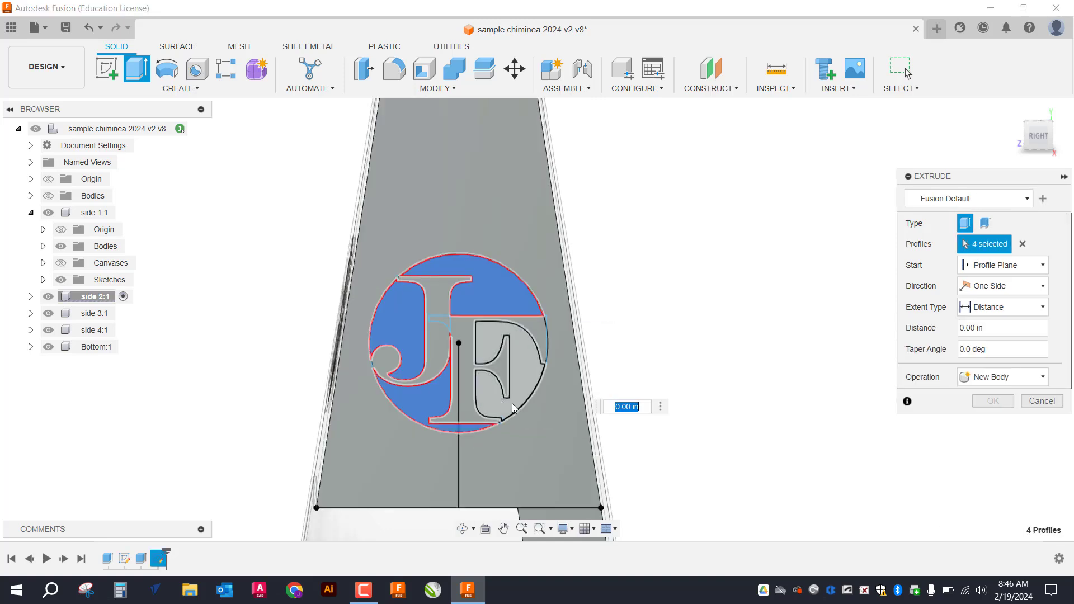
click(539, 368)
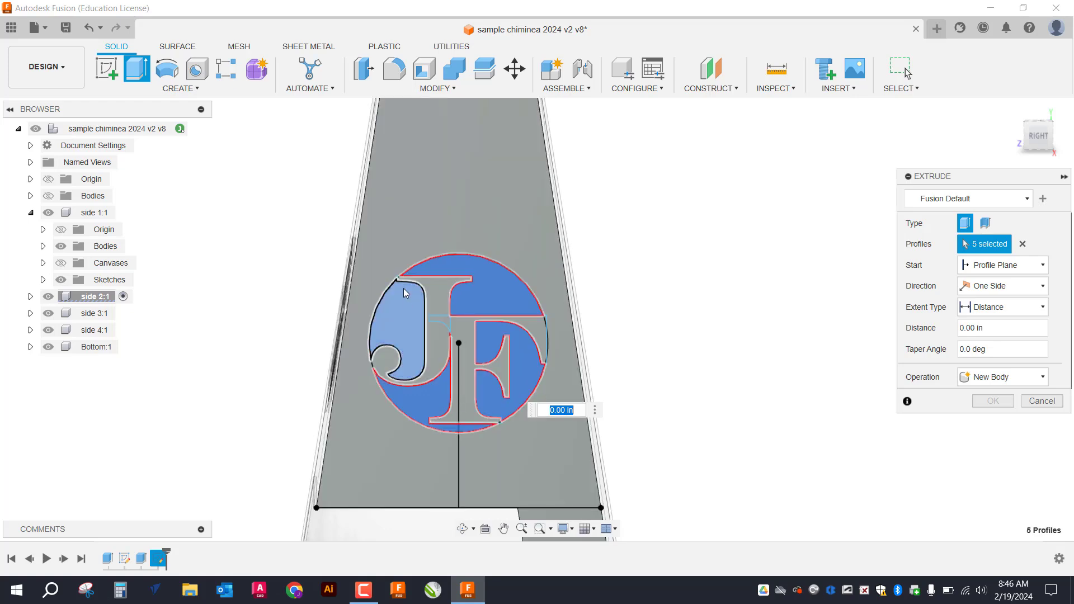
scroll(542, 380, up, 10)
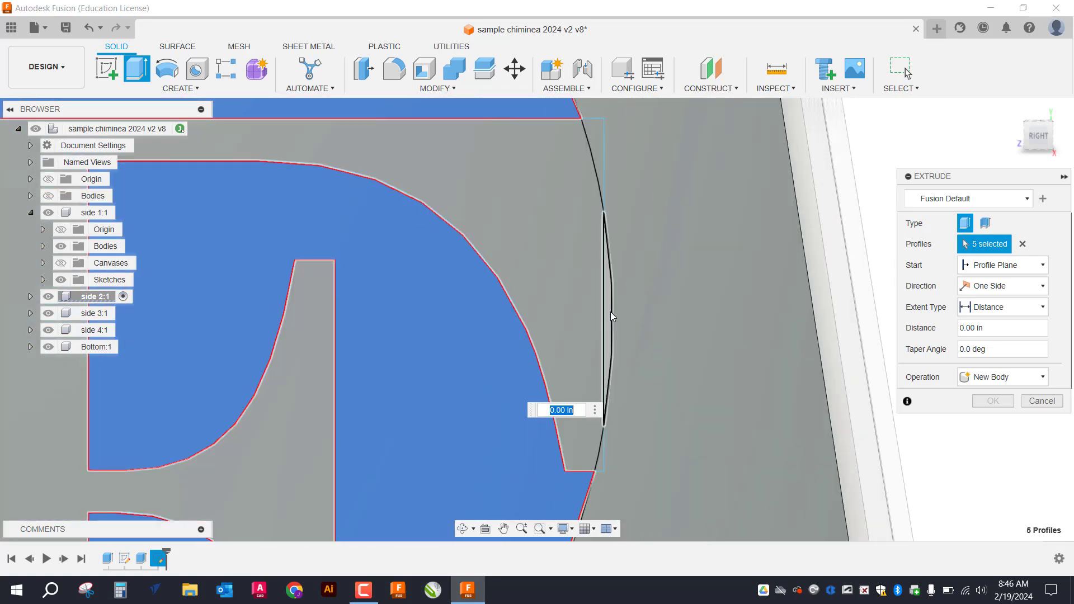
click(610, 315)
- Cut the selected regions 0.1 in deep into the side panel
scroll(541, 353, down, 5)
scroll(541, 353, down, 5)
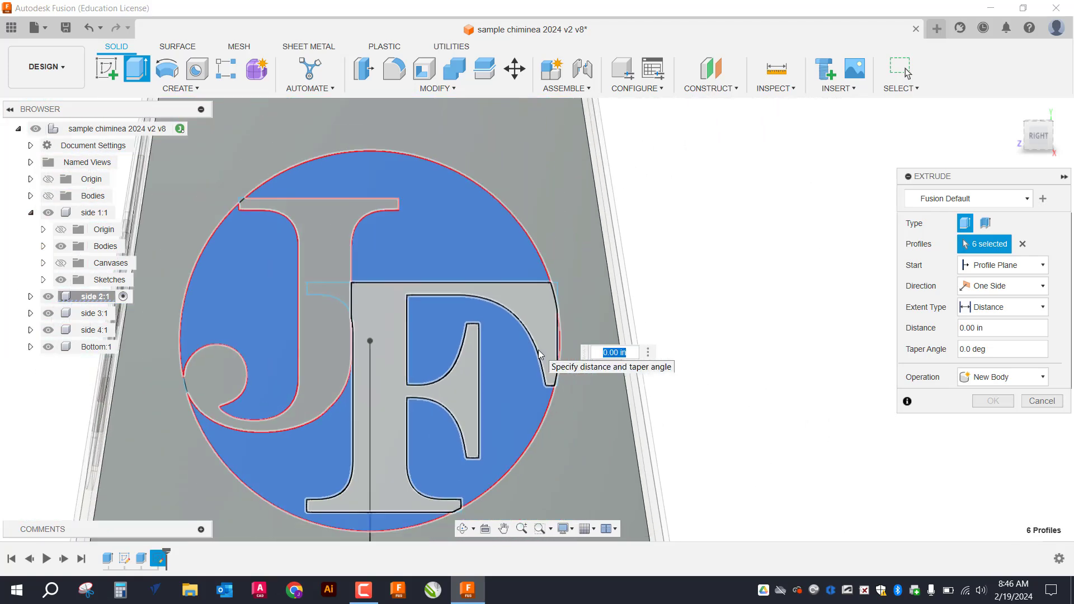
scroll(540, 354, down, 2)
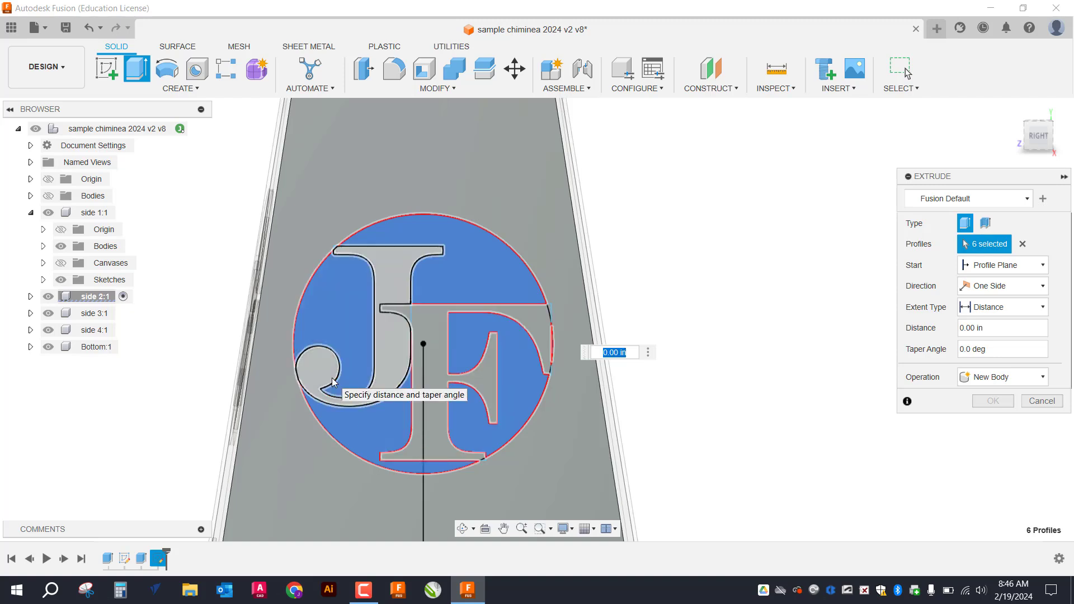
click(989, 329)
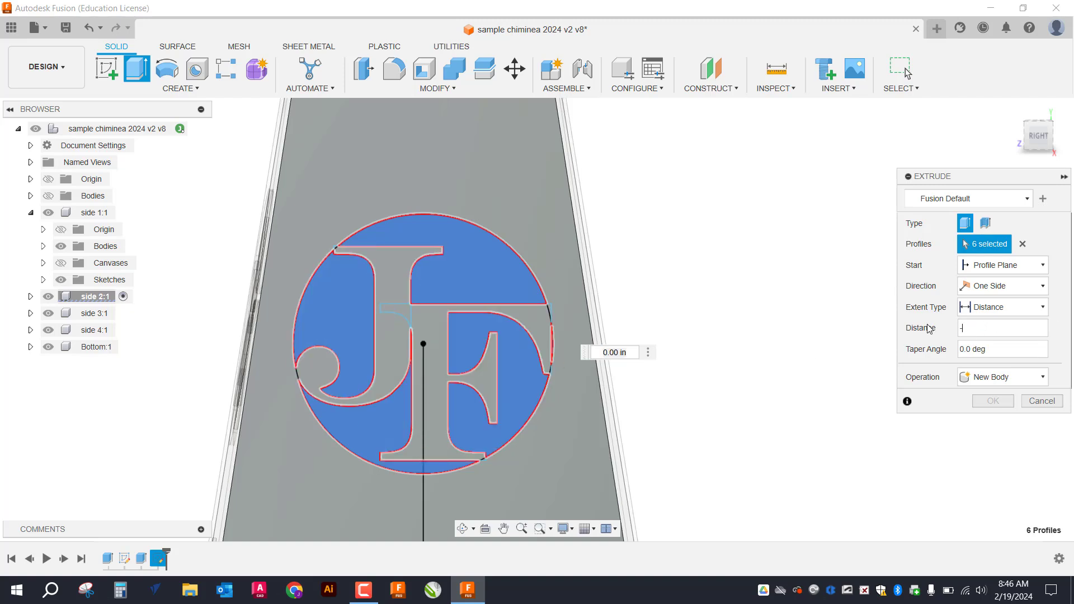
text(.1)
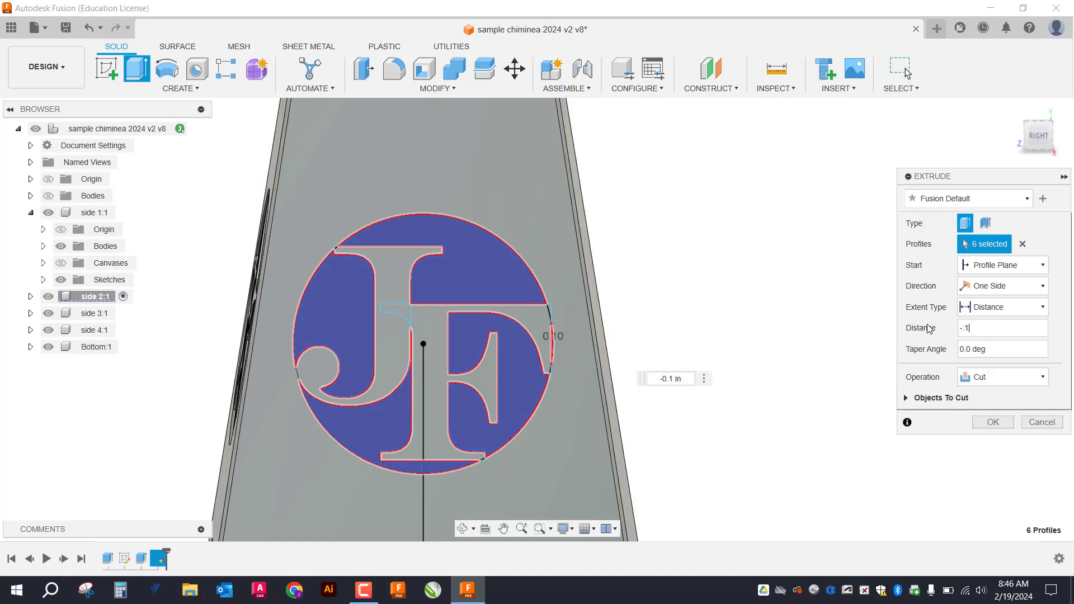
key(Return)
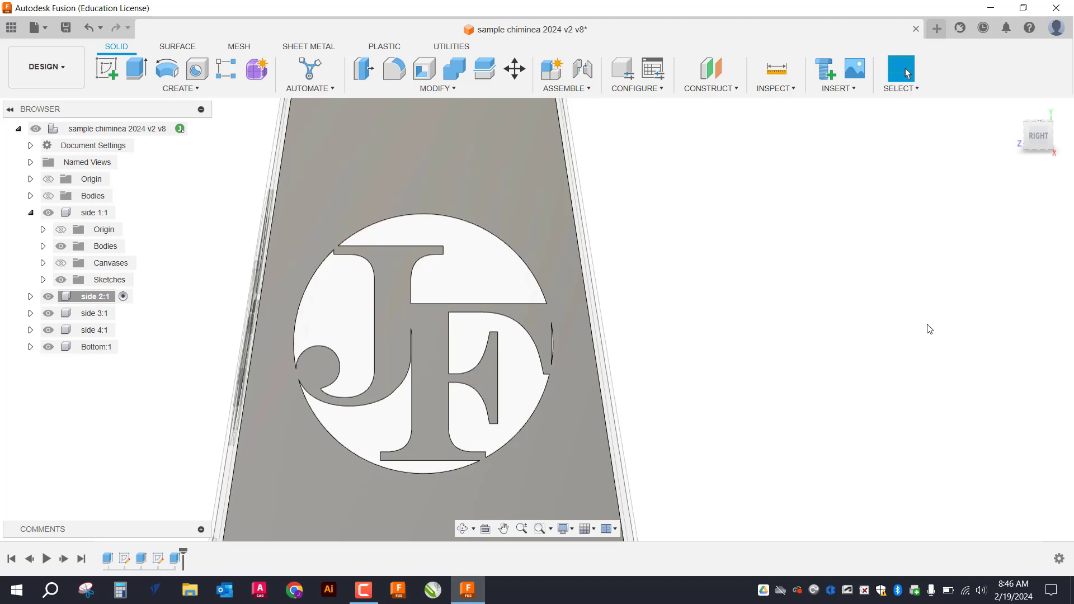
- Switch to the isometric ViewCube view, zoom out and centre the chiminea to show both panels
click(1025, 124)
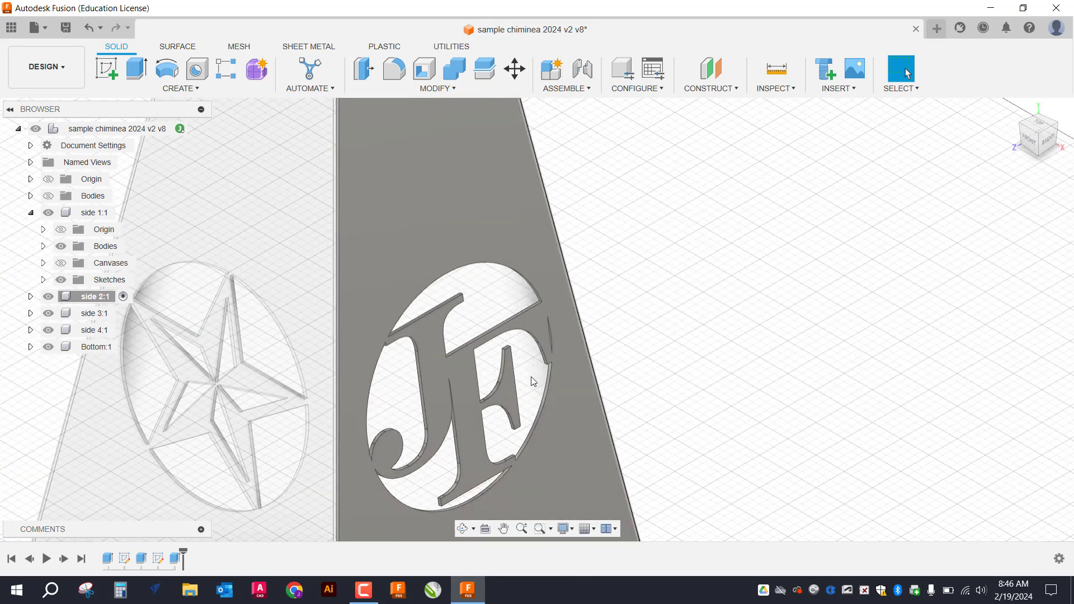
scroll(478, 418, down, 6)
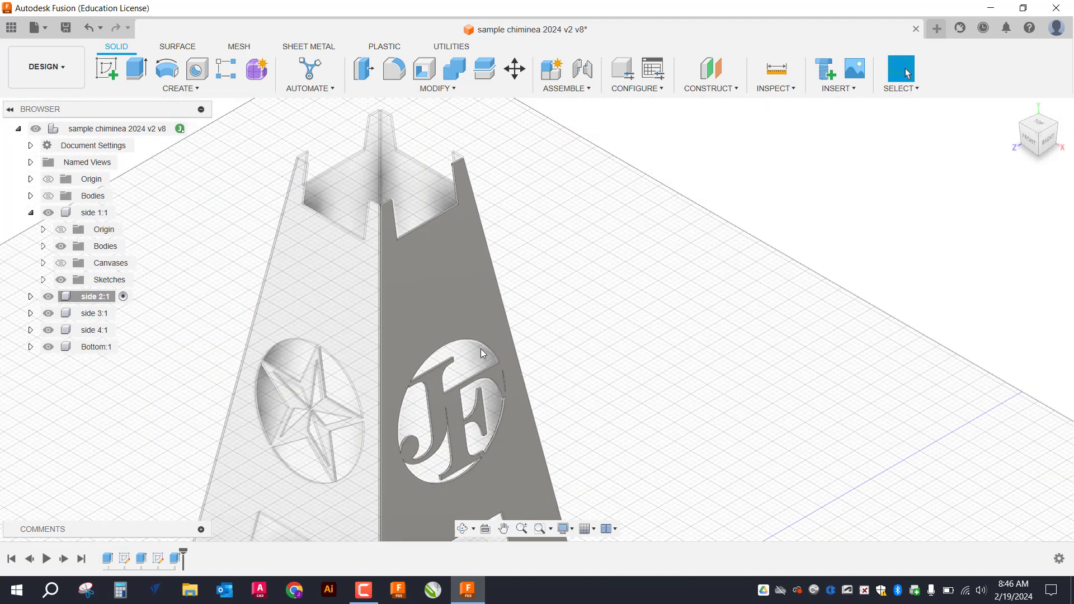
scroll(359, 435, down, 5)
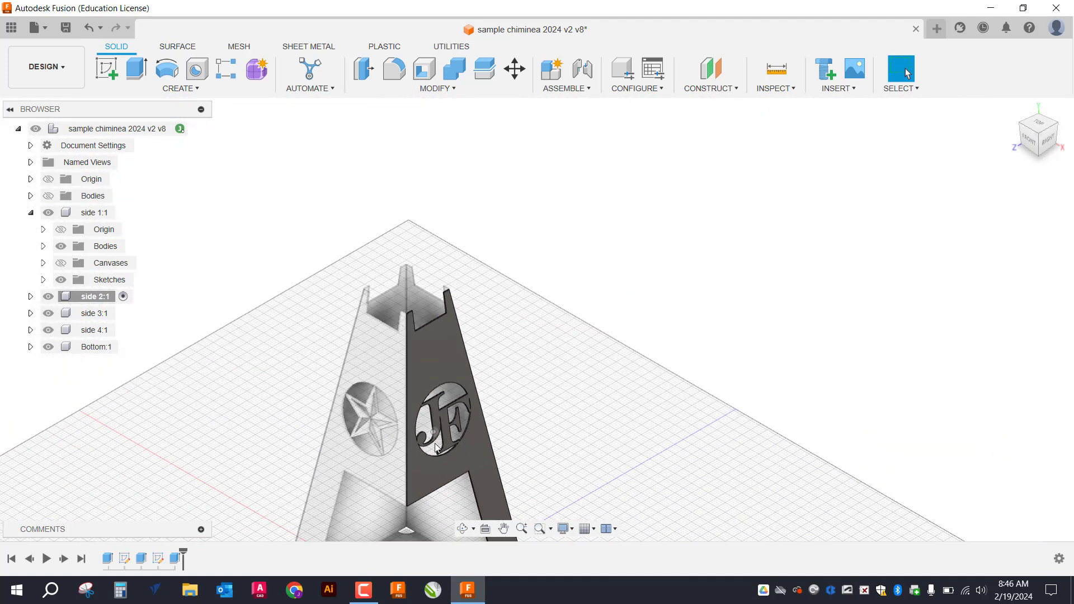
drag(425, 391, 599, 322)
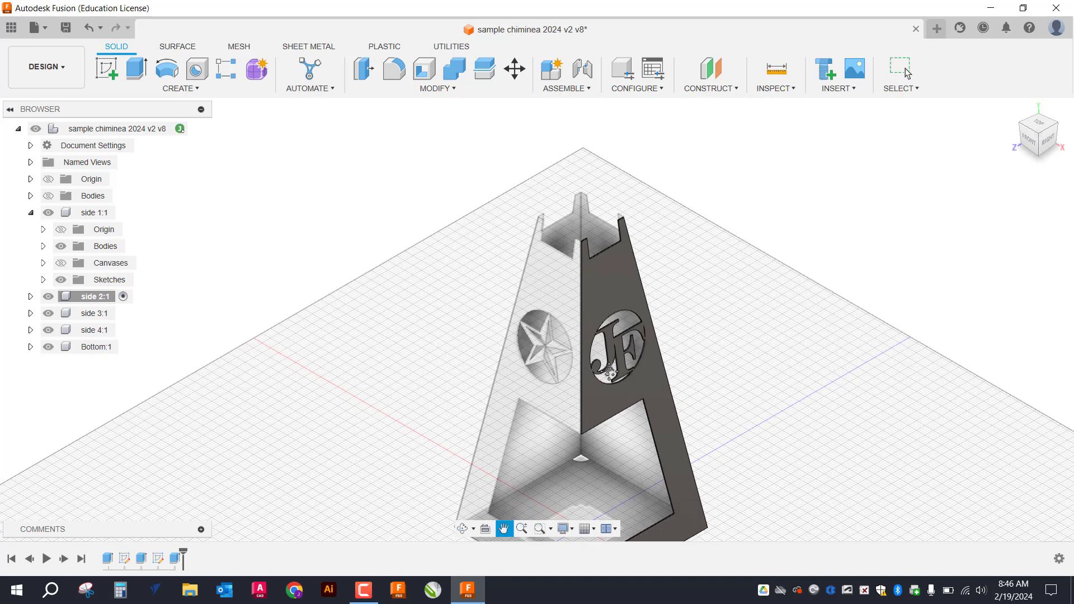
key(Escape)
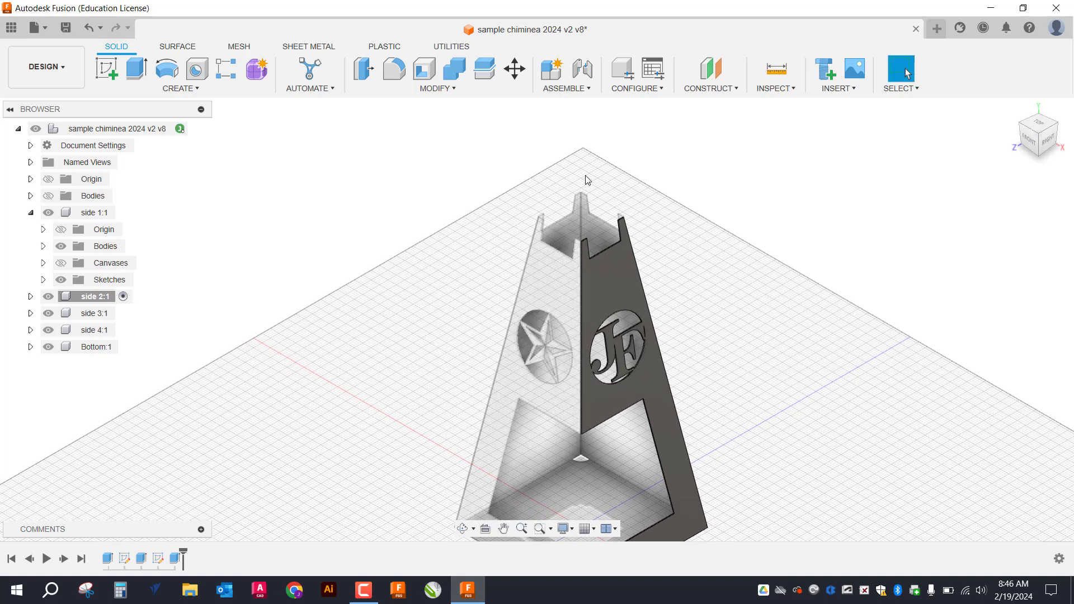